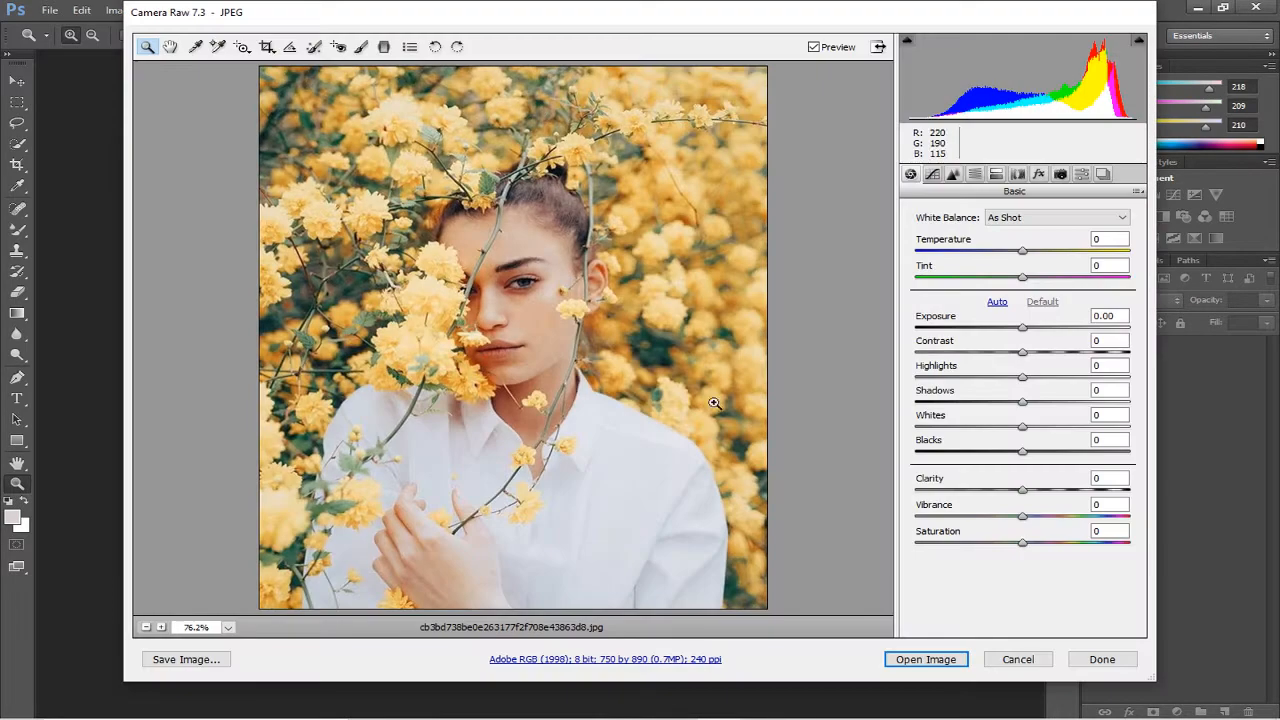
# Examine the portrait's face and flowers up close and at reduced magnification.
pyautogui.click(514, 276)
pyautogui.click(560, 388)
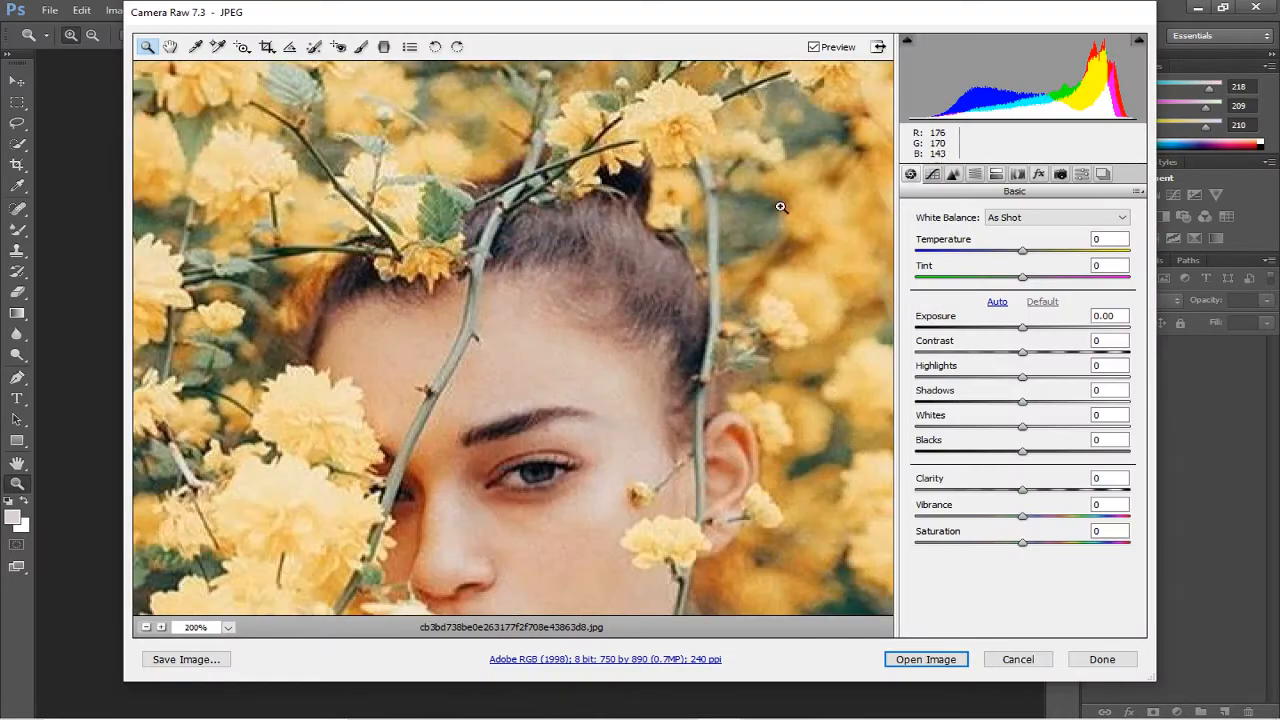
pyautogui.rightClick(640, 222)
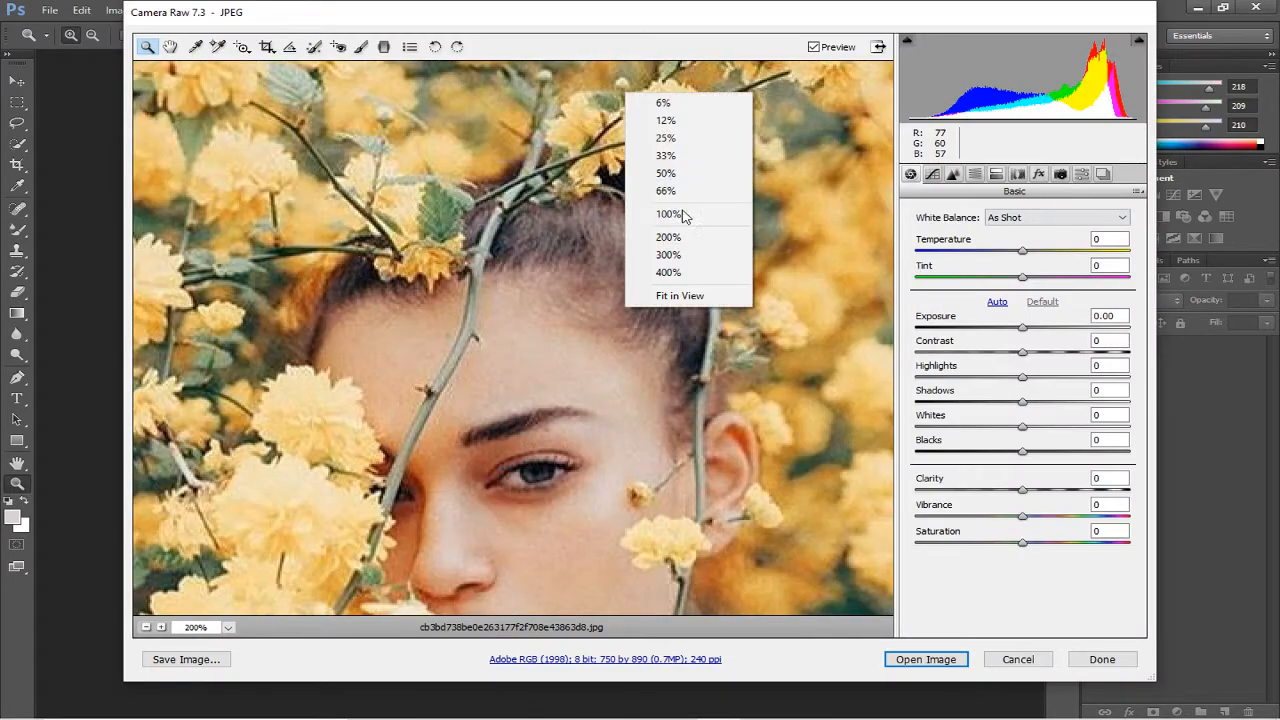
pyautogui.click(694, 122)
pyautogui.click(557, 284)
pyautogui.click(557, 284)
pyautogui.click(557, 284)
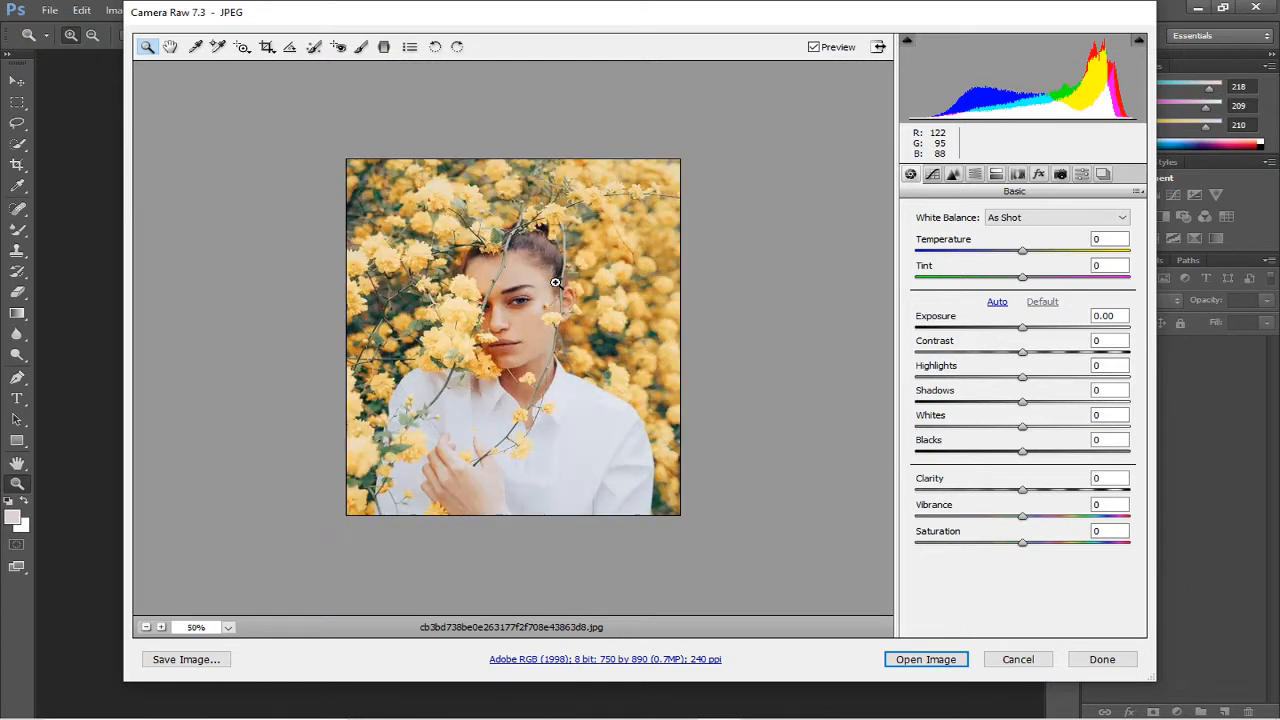
pyautogui.click(557, 284)
# Shift the Yellows hue toward green, set the Yellows luminance to +35, and open the adjusted image for retouching.
pyautogui.click(974, 175)
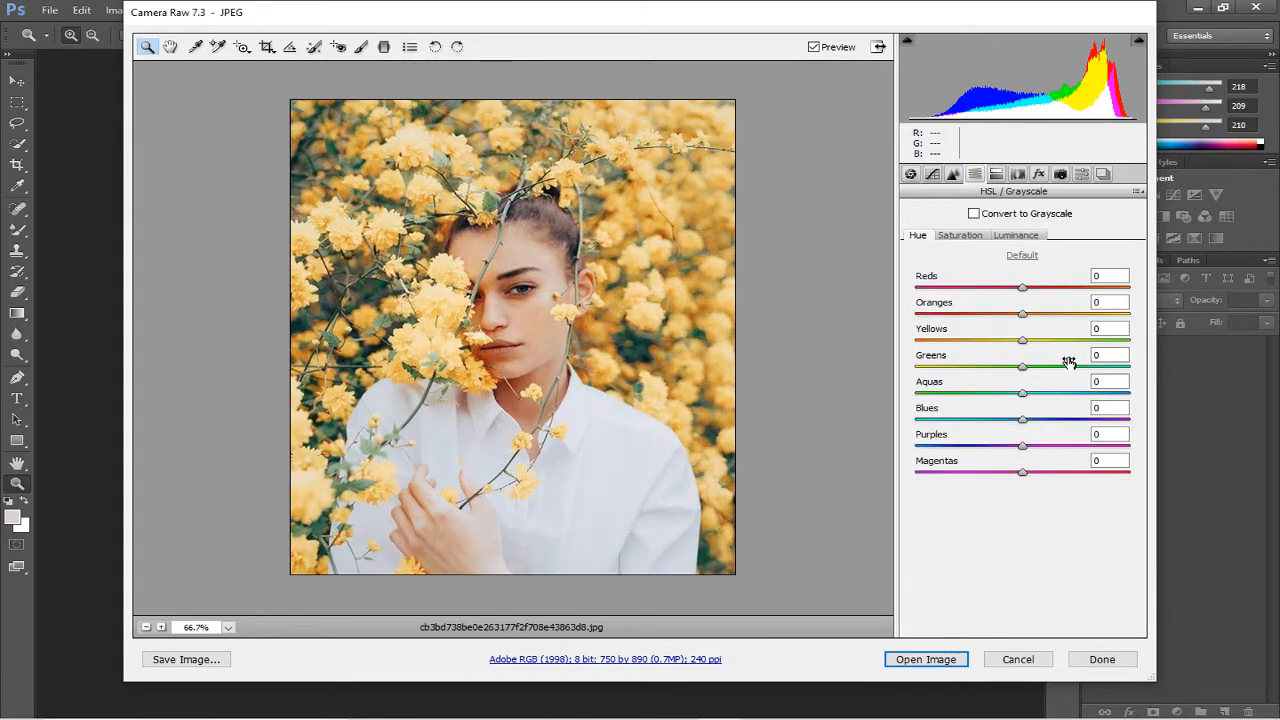
pyautogui.moveTo(1021, 343); pyautogui.dragTo(1061, 340)
pyautogui.click(966, 238)
pyautogui.click(1016, 236)
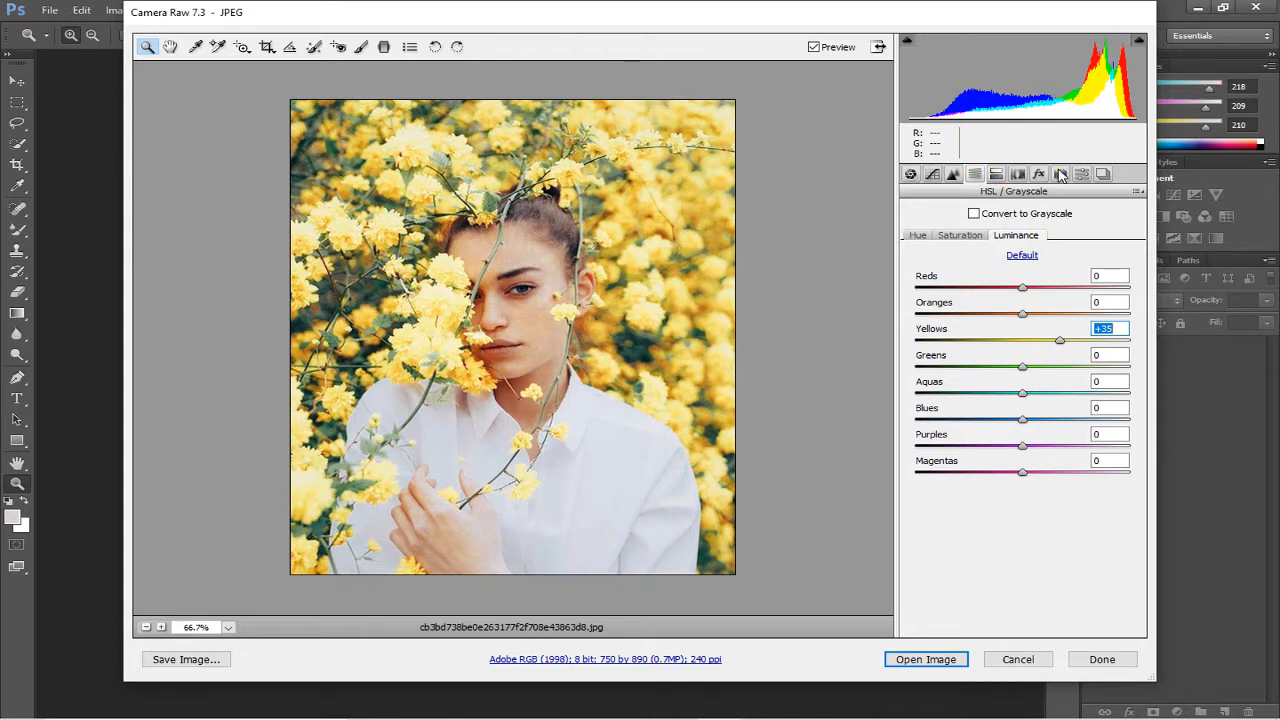
pyautogui.click(926, 660)
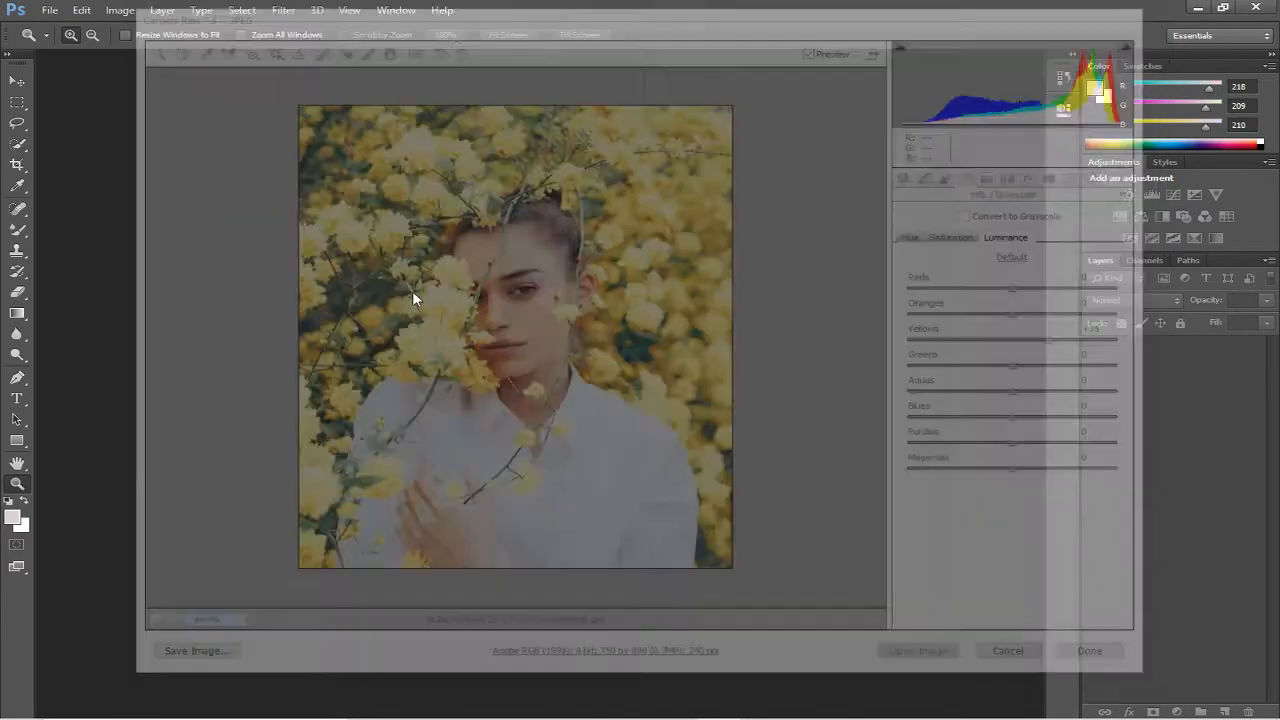
pyautogui.click(694, 367)
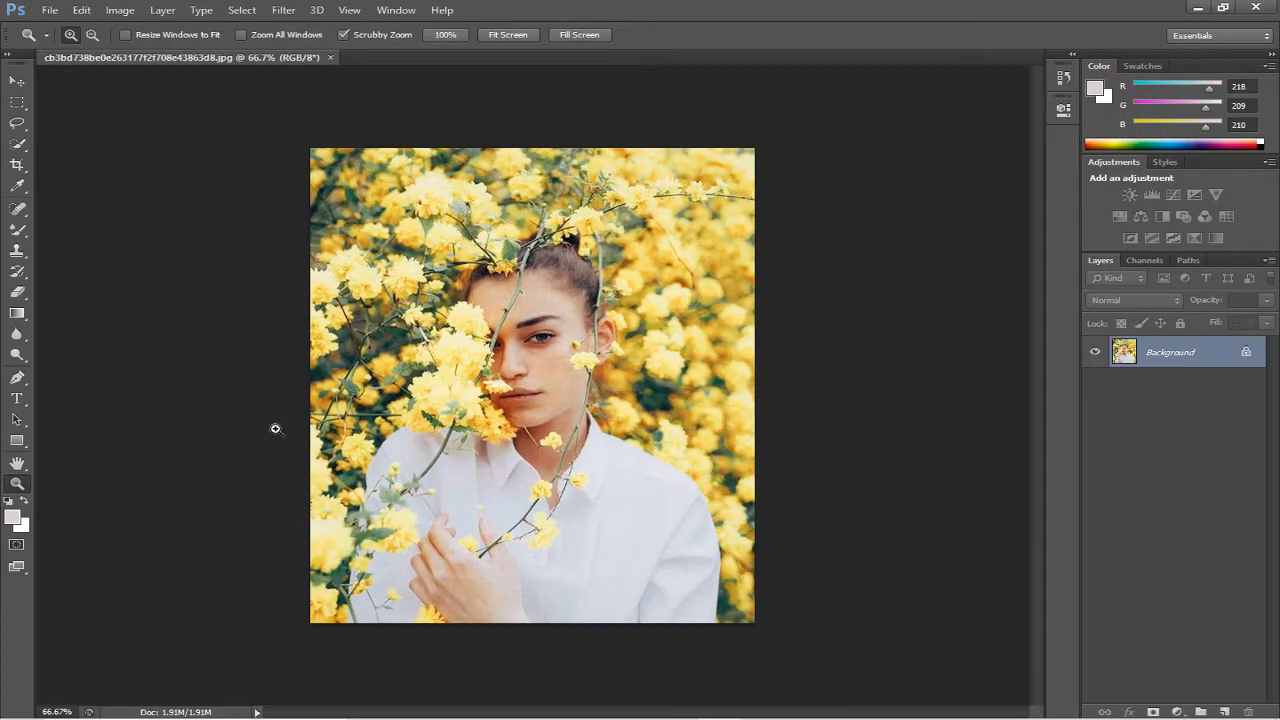
# Smooth the forehead skin with the Mixer Brush at 39% wet, 75% load and 90% mix, using 30 to 35 px sizes.
pyautogui.click(554, 330)
pyautogui.click(554, 330)
pyautogui.click(554, 330)
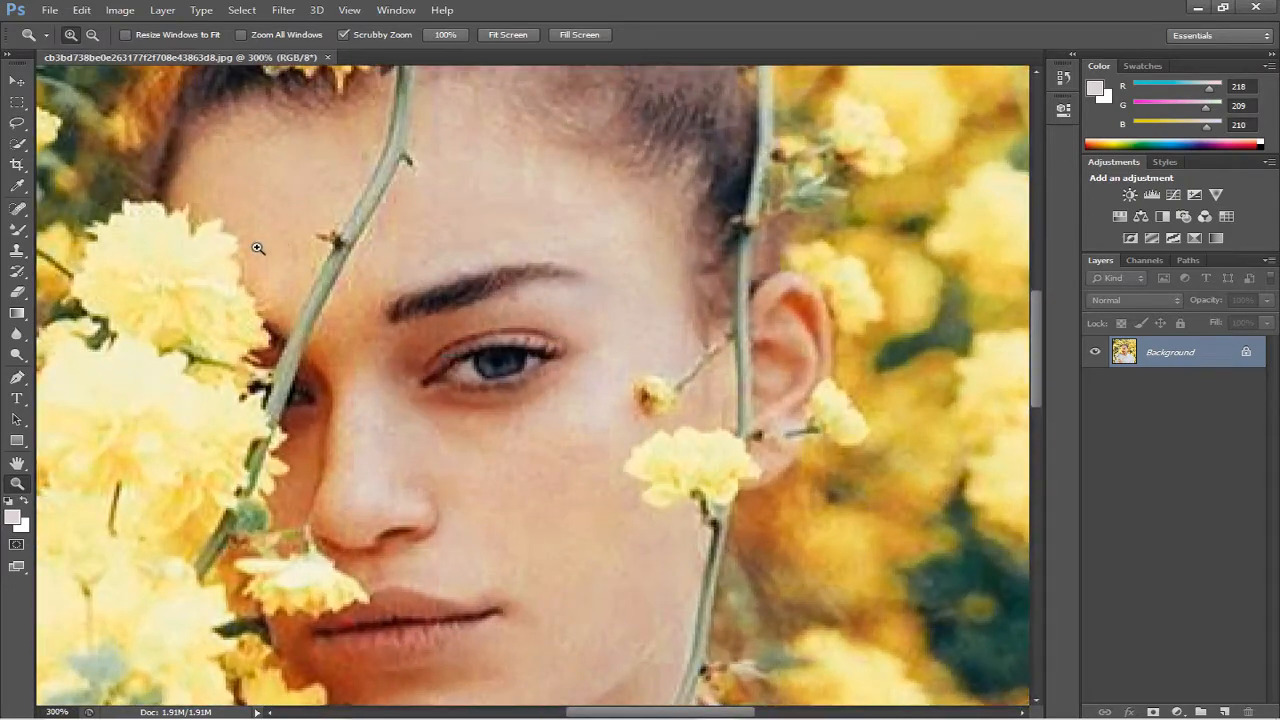
pyautogui.click(17, 229)
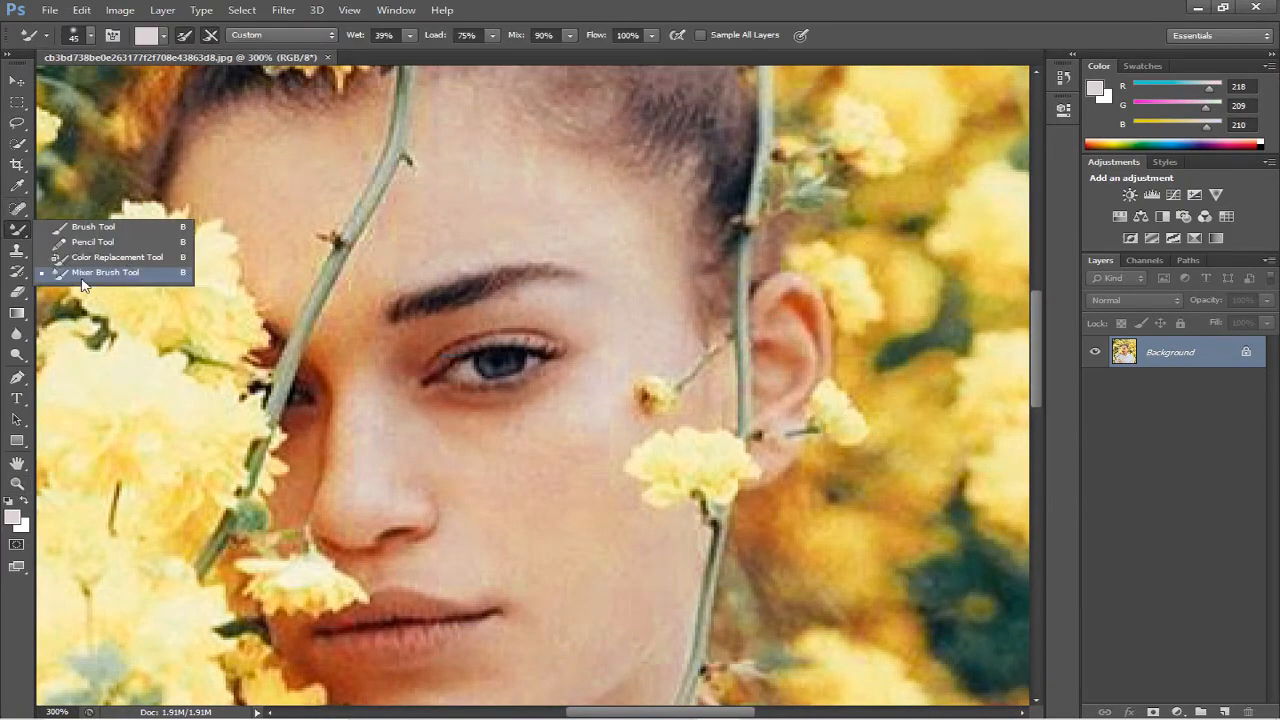
pyautogui.click(86, 276)
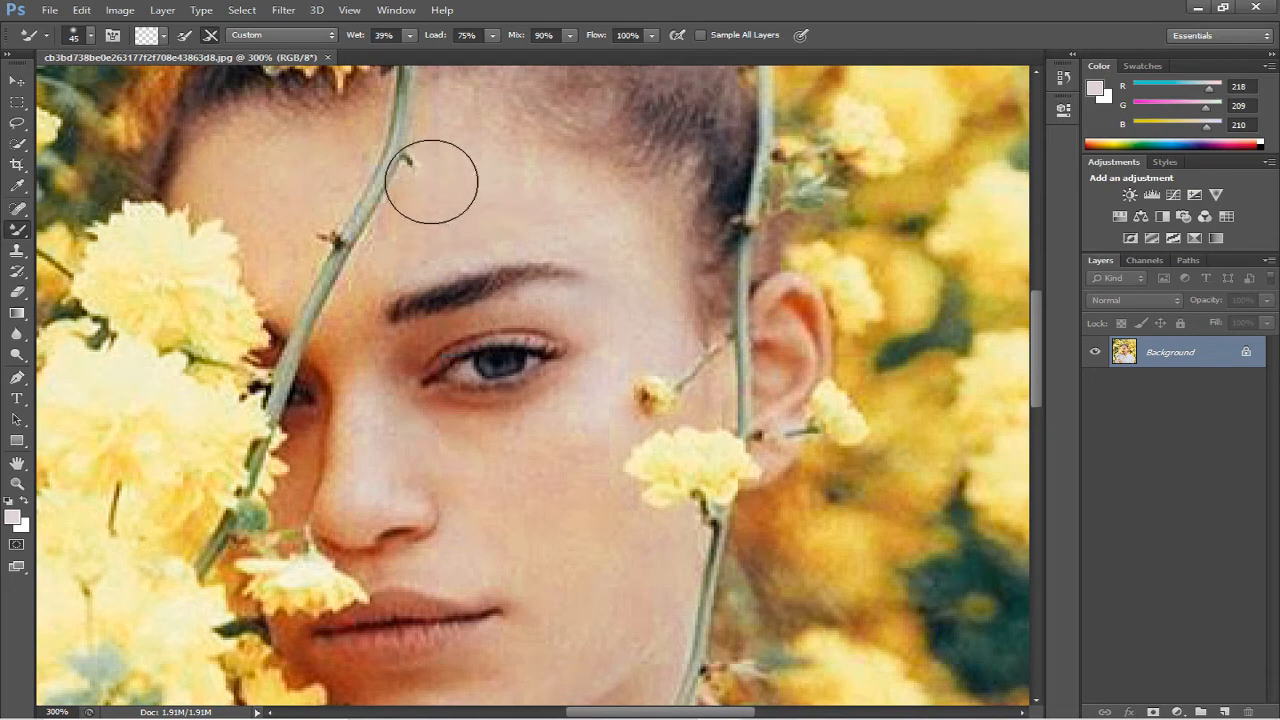
pyautogui.press('[')
pyautogui.moveTo(483, 151); pyautogui.dragTo(473, 142)
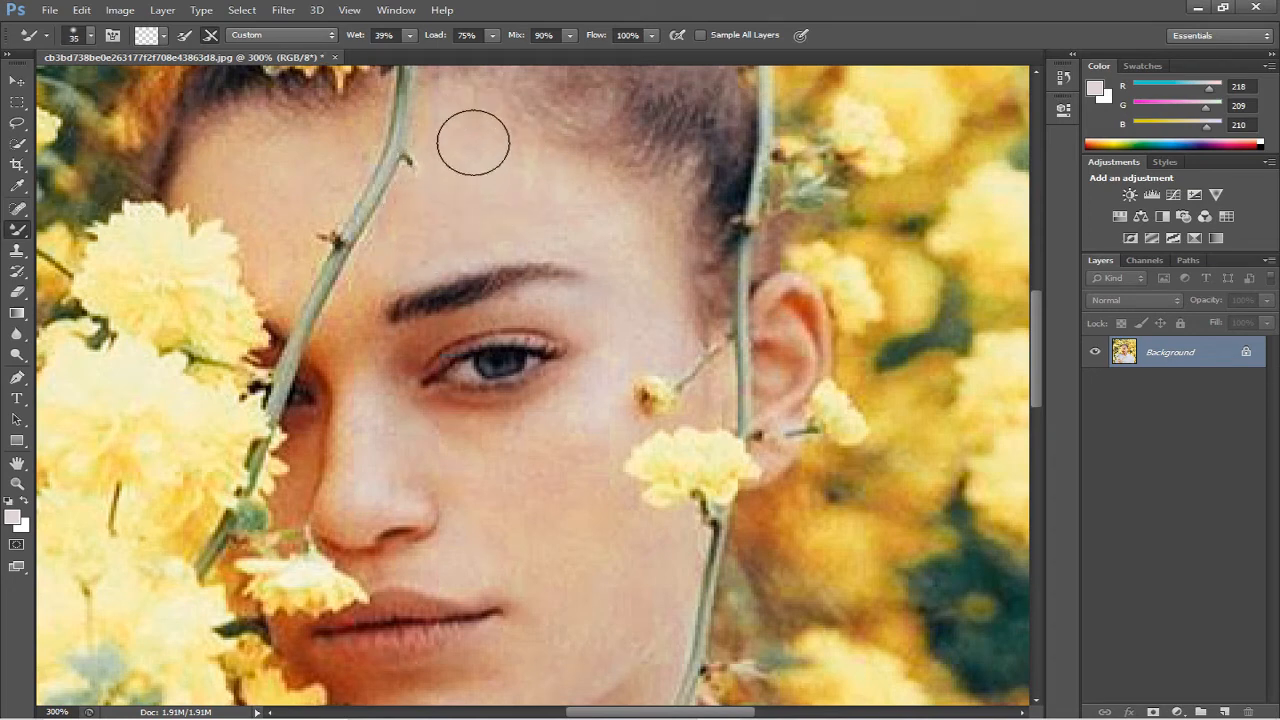
pyautogui.press('[')
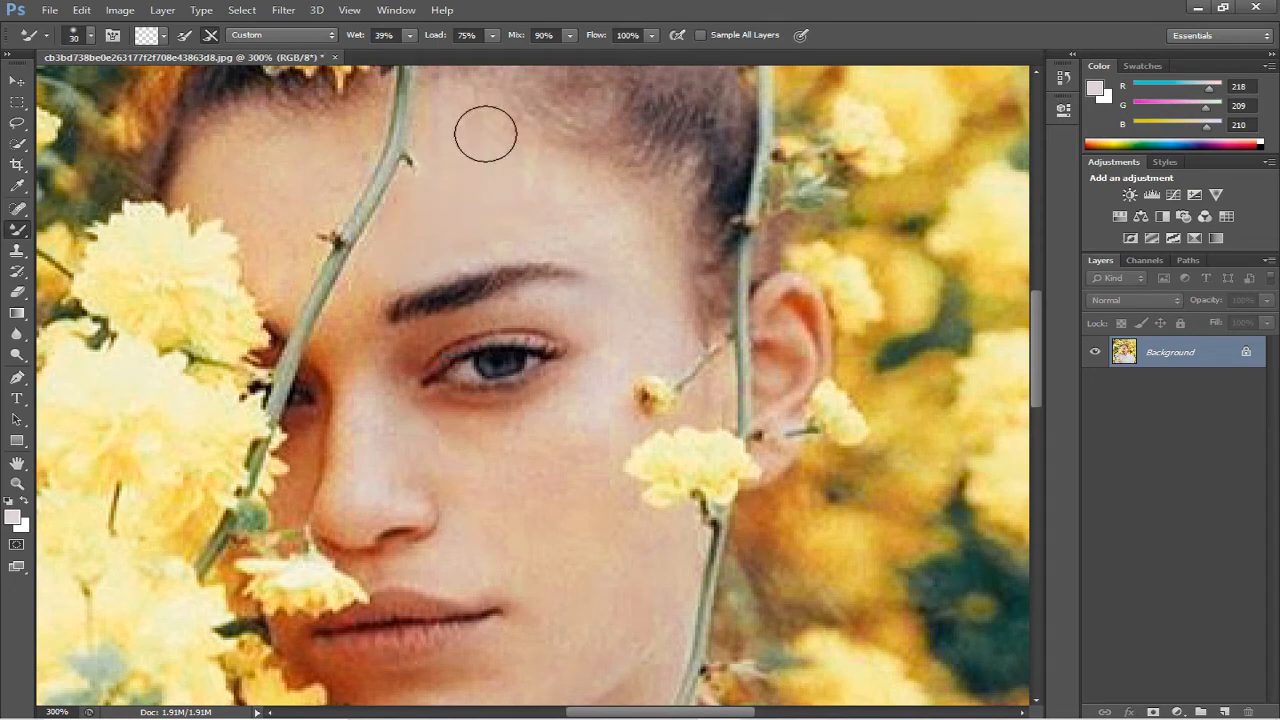
pyautogui.press(']')
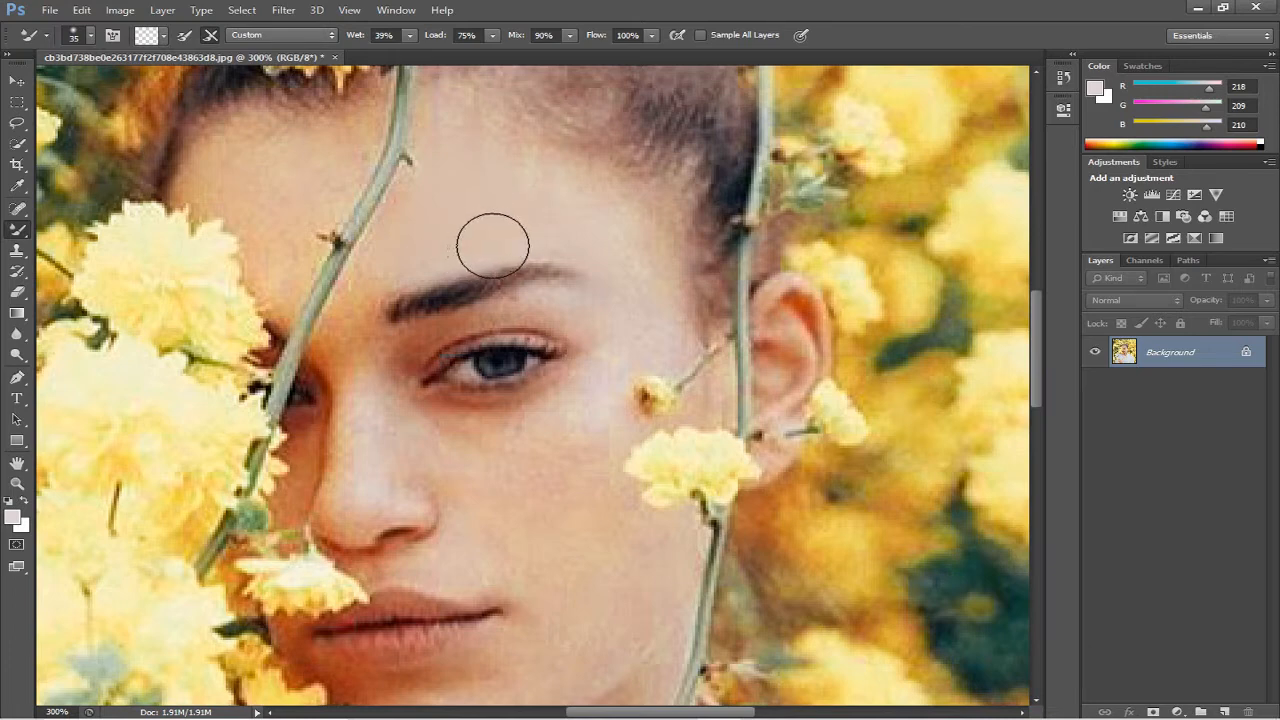
pyautogui.rightClick(448, 210)
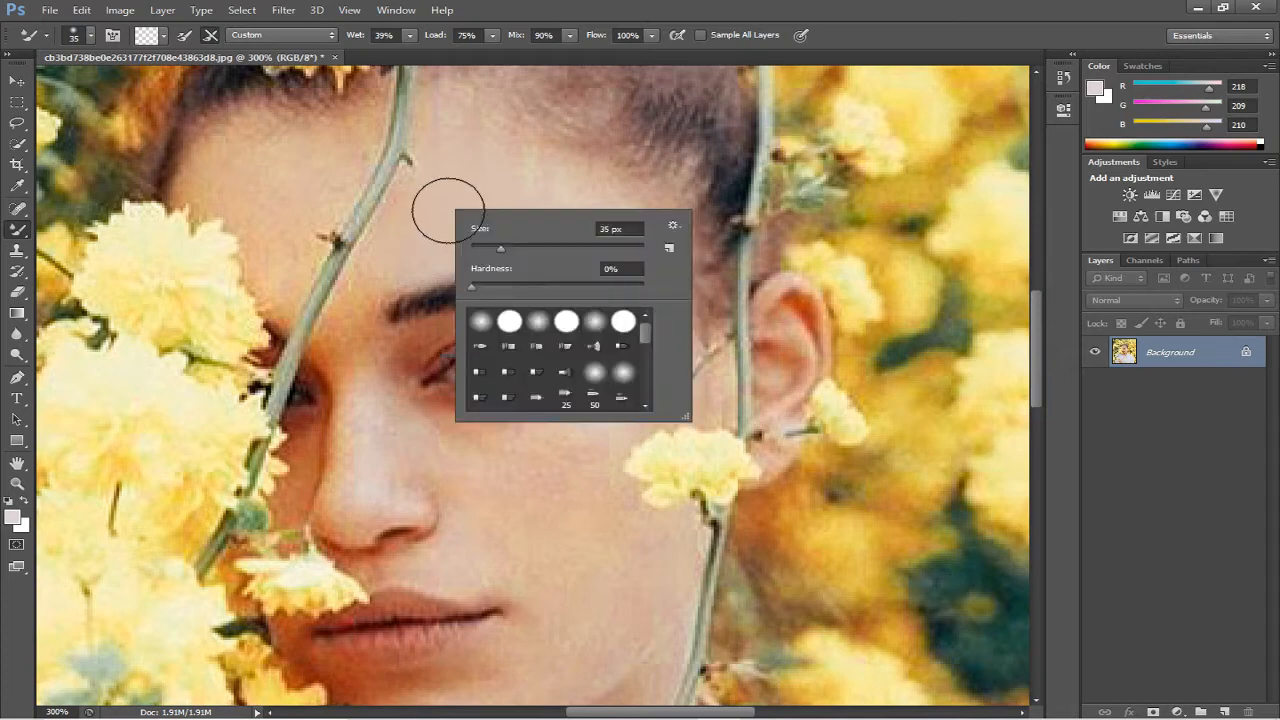
pyautogui.scroll(2, 448, 210)
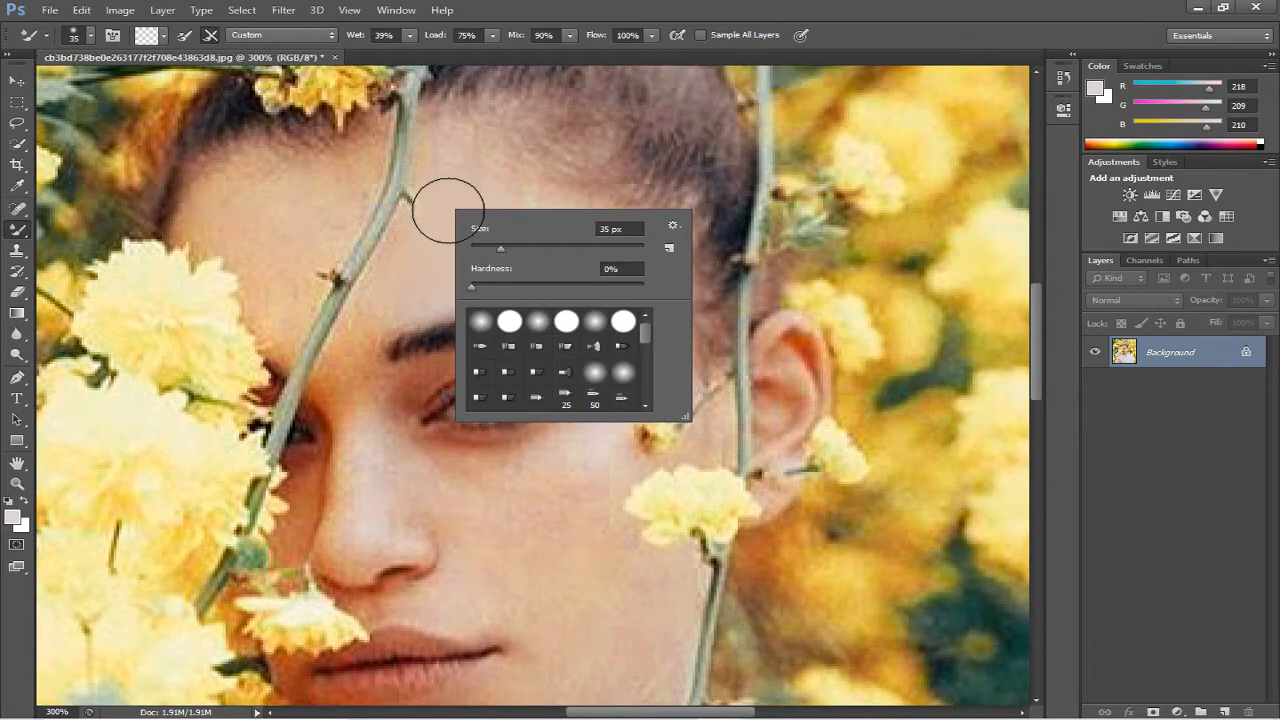
pyautogui.scroll(-3, 448, 210)
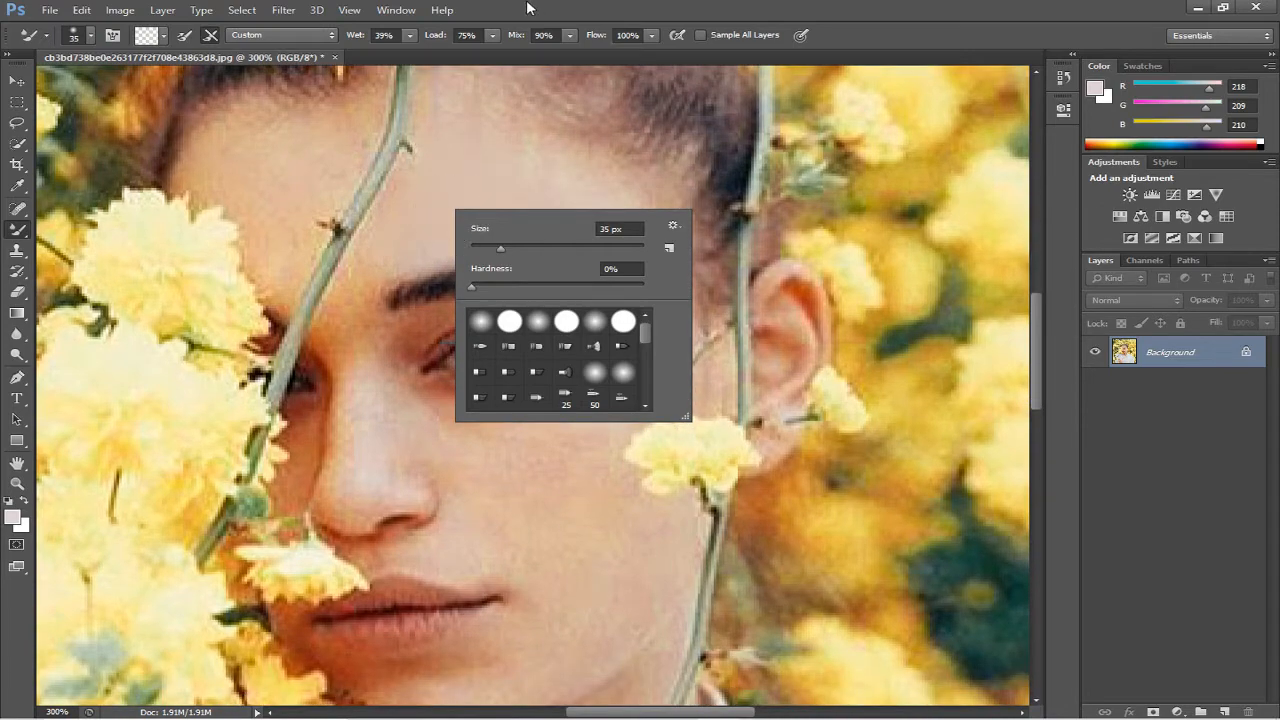
pyautogui.click(561, 12)
pyautogui.doubleClick(561, 12)
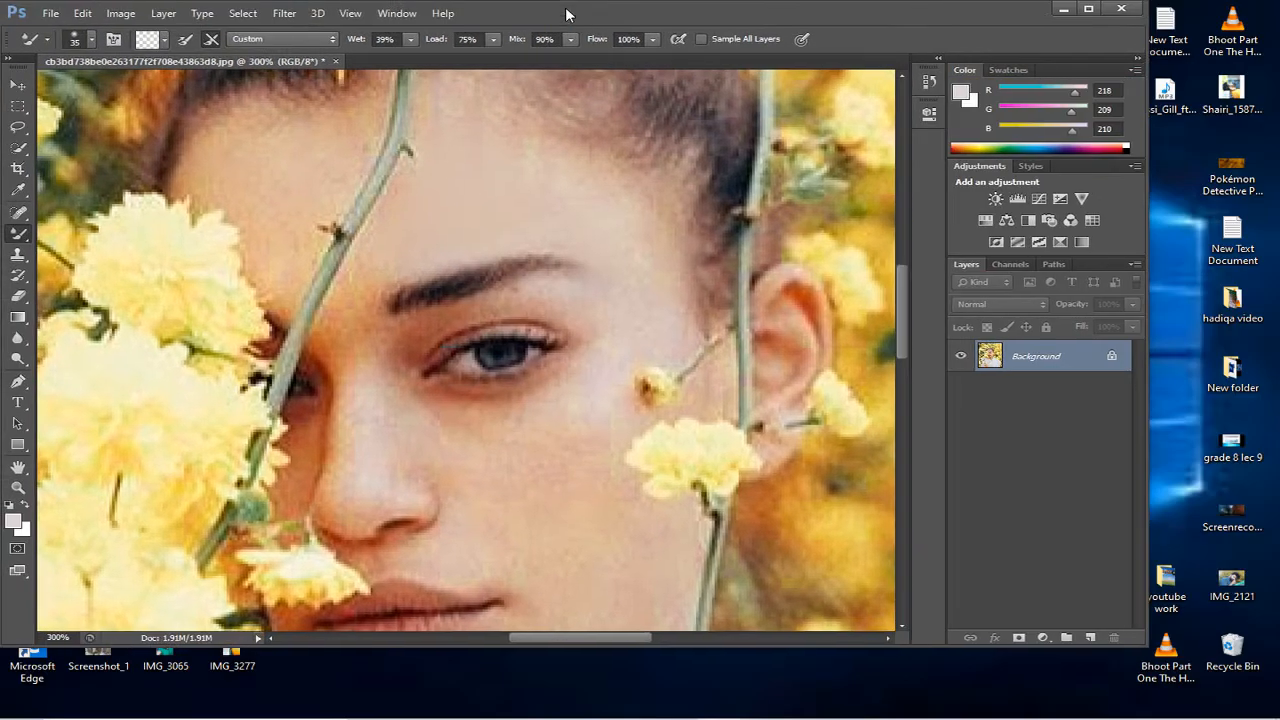
pyautogui.moveTo(566, 14); pyautogui.dragTo(777, 0)
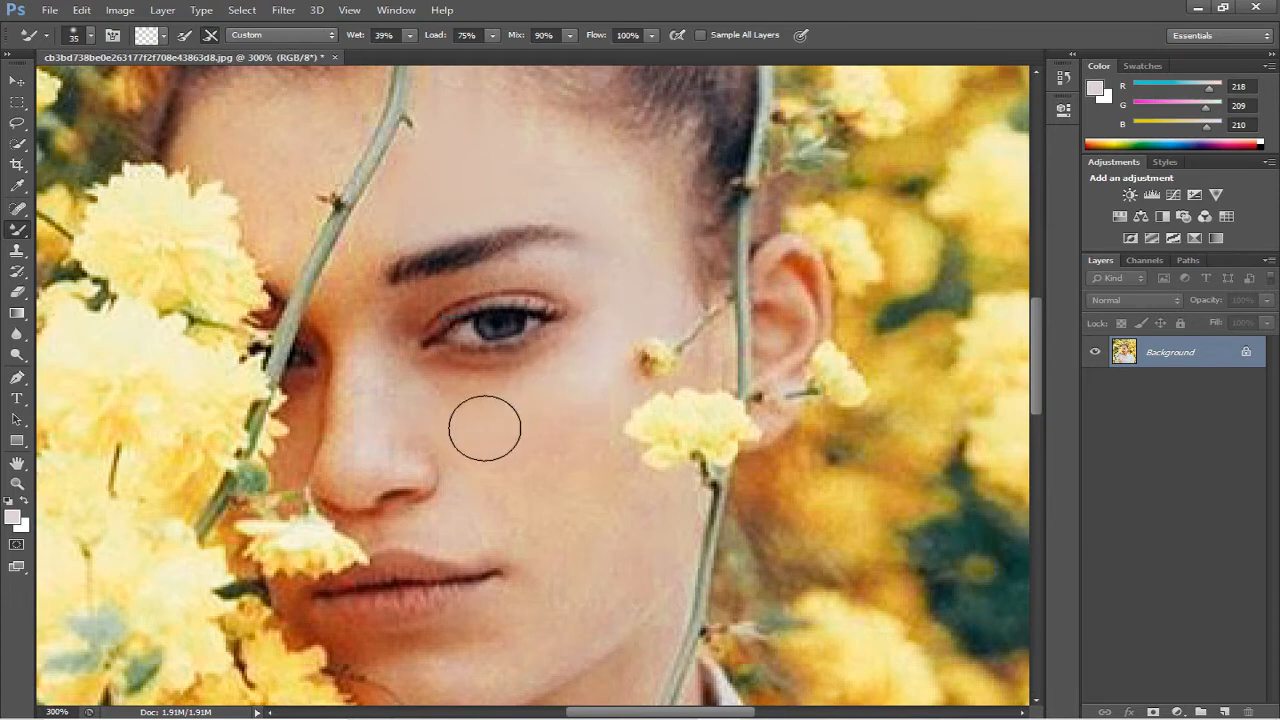
# Blend the skin on the nose, cheek and temple with the Mixer Brush, varying its size between 25 and 40 px.
pyautogui.press('[')
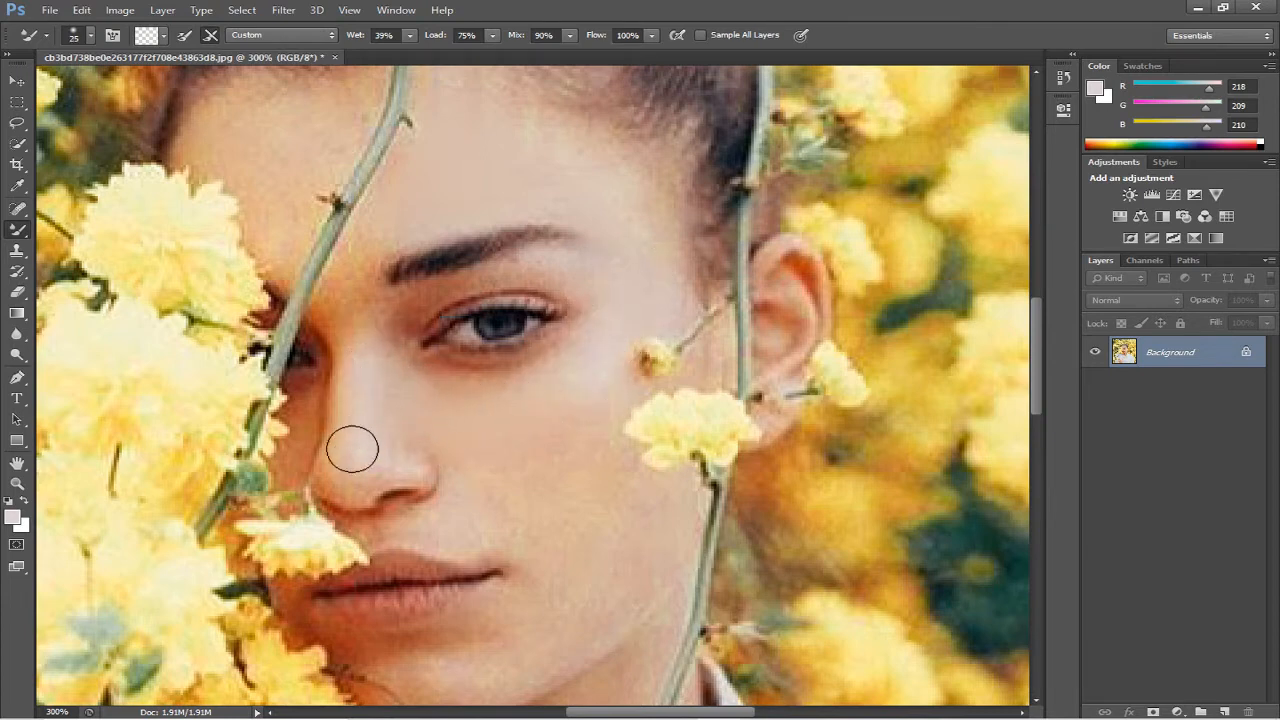
pyautogui.press(']')
pyautogui.press(']')
pyautogui.press(']')
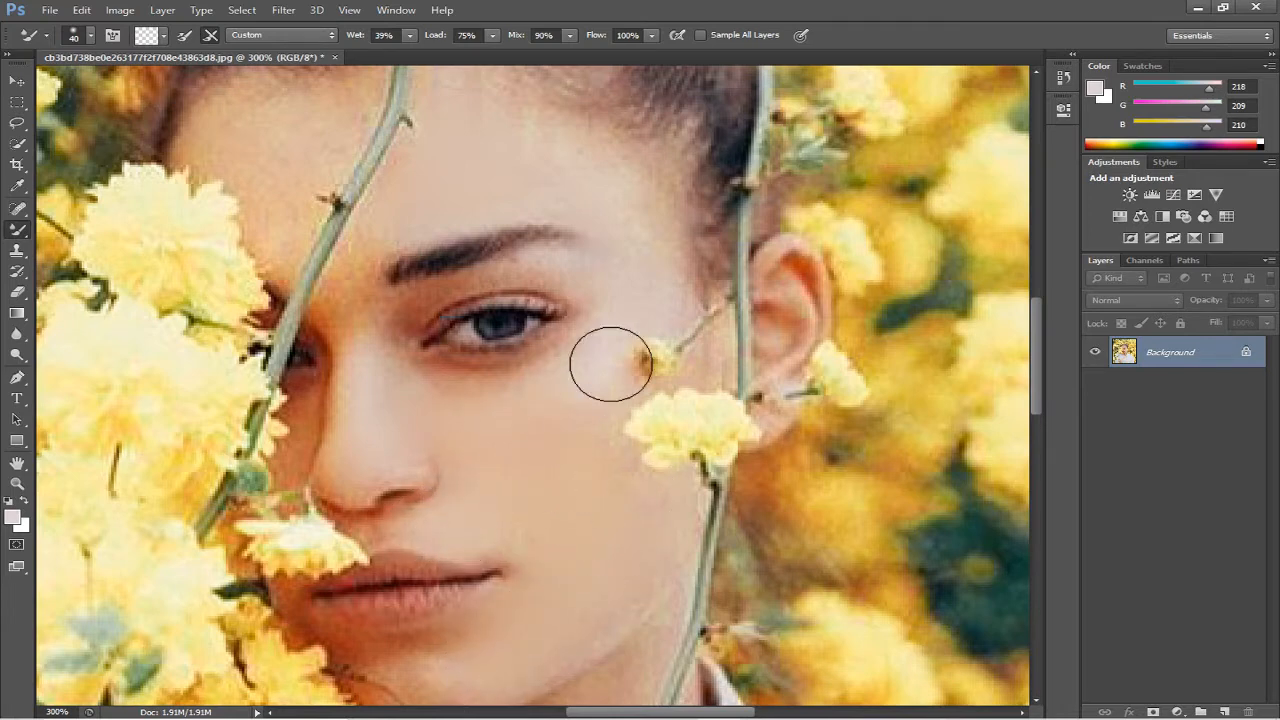
pyautogui.press('[')
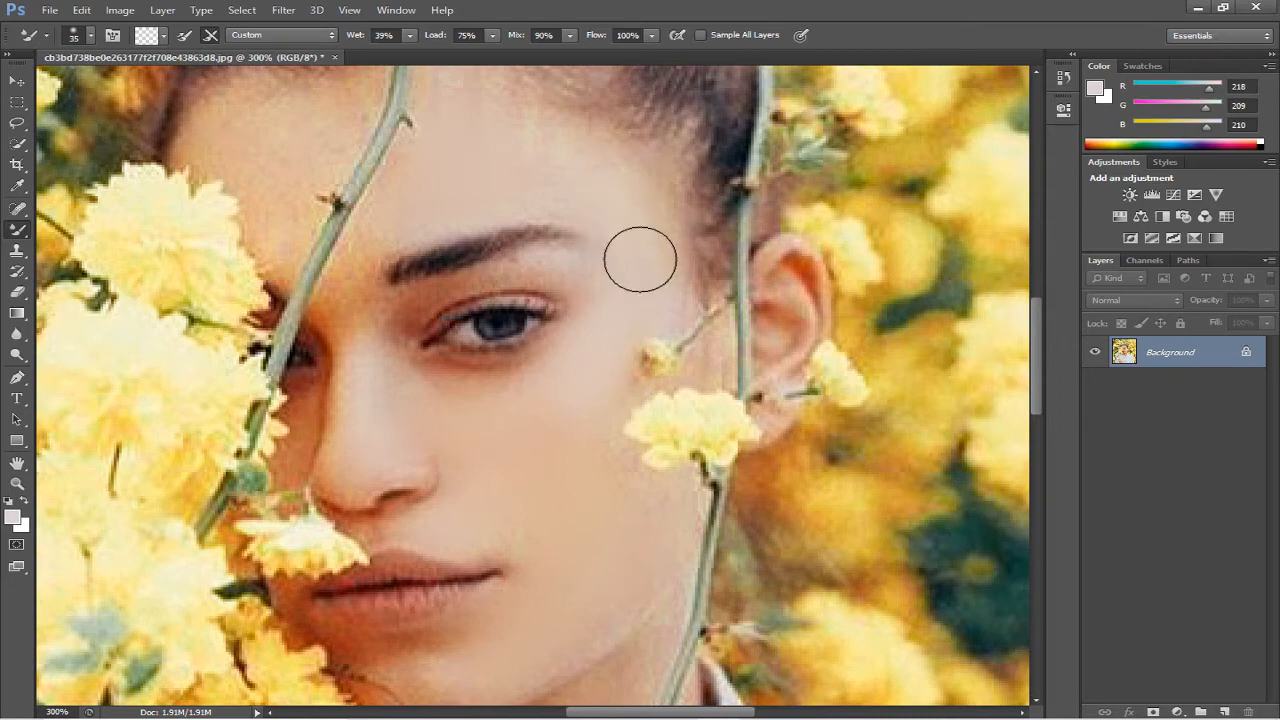
pyautogui.press('[')
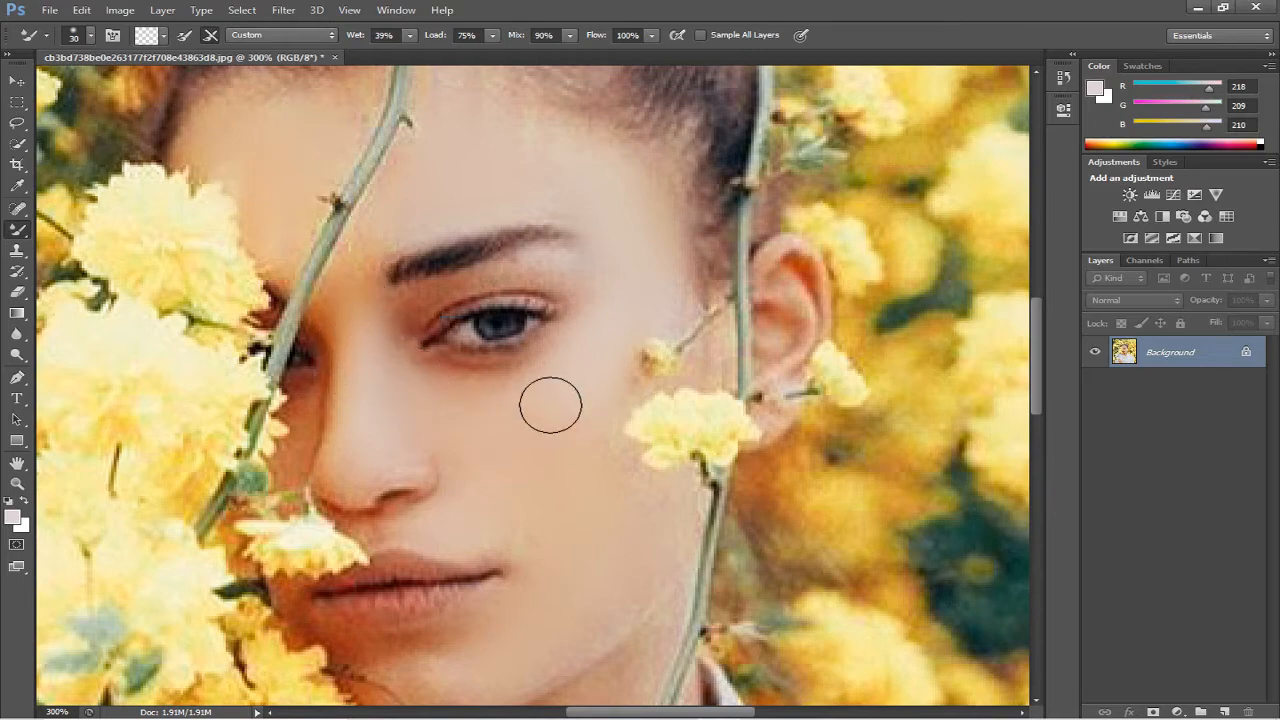
# Smooth the skin along the chin and neck with the Mixer Brush, varying its size between 15 and 30 px.
pyautogui.scroll(-1, 552, 398)
pyautogui.scroll(-5, 457, 417)
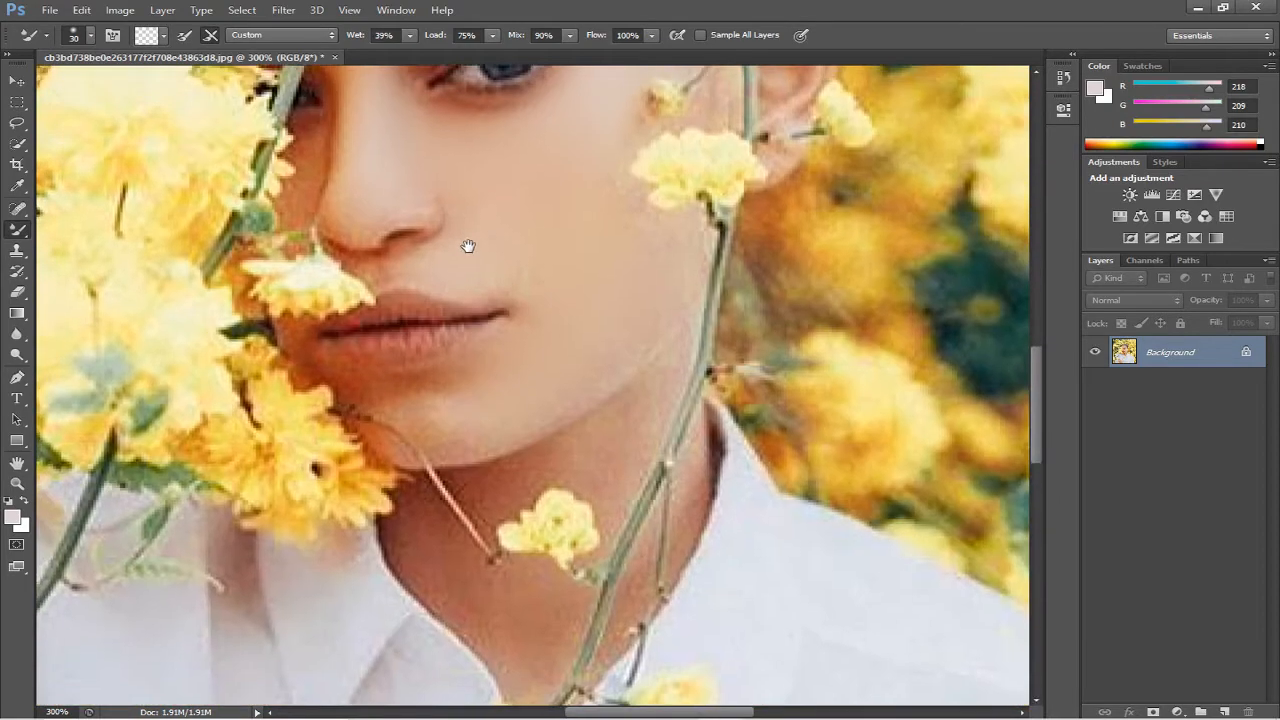
pyautogui.press('[')
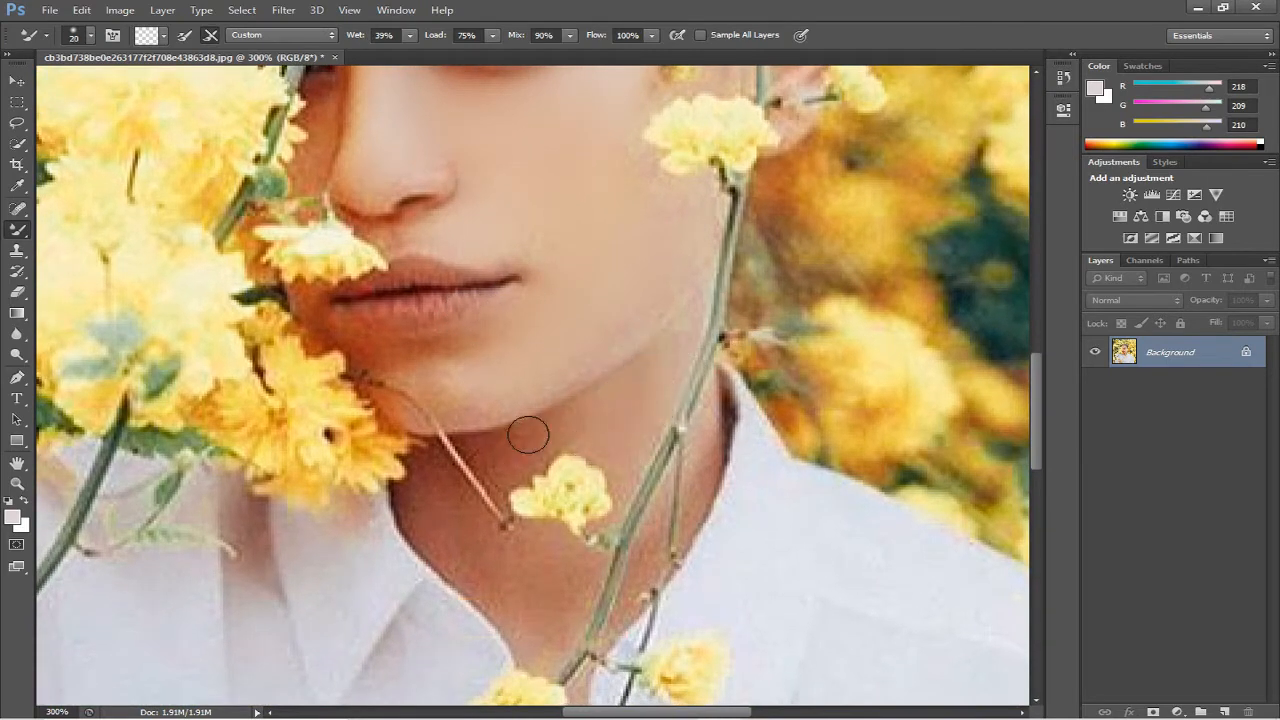
pyautogui.moveTo(528, 435); pyautogui.dragTo(495, 457)
pyautogui.press(']')
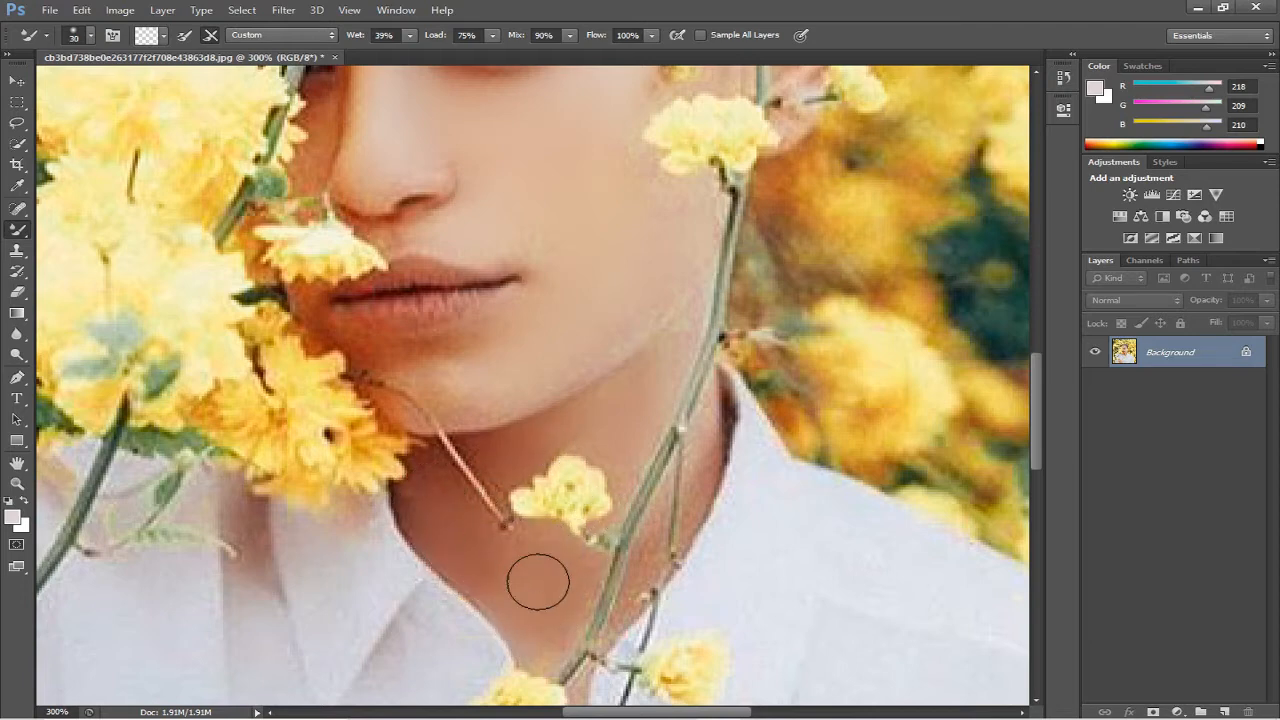
pyautogui.press('[')
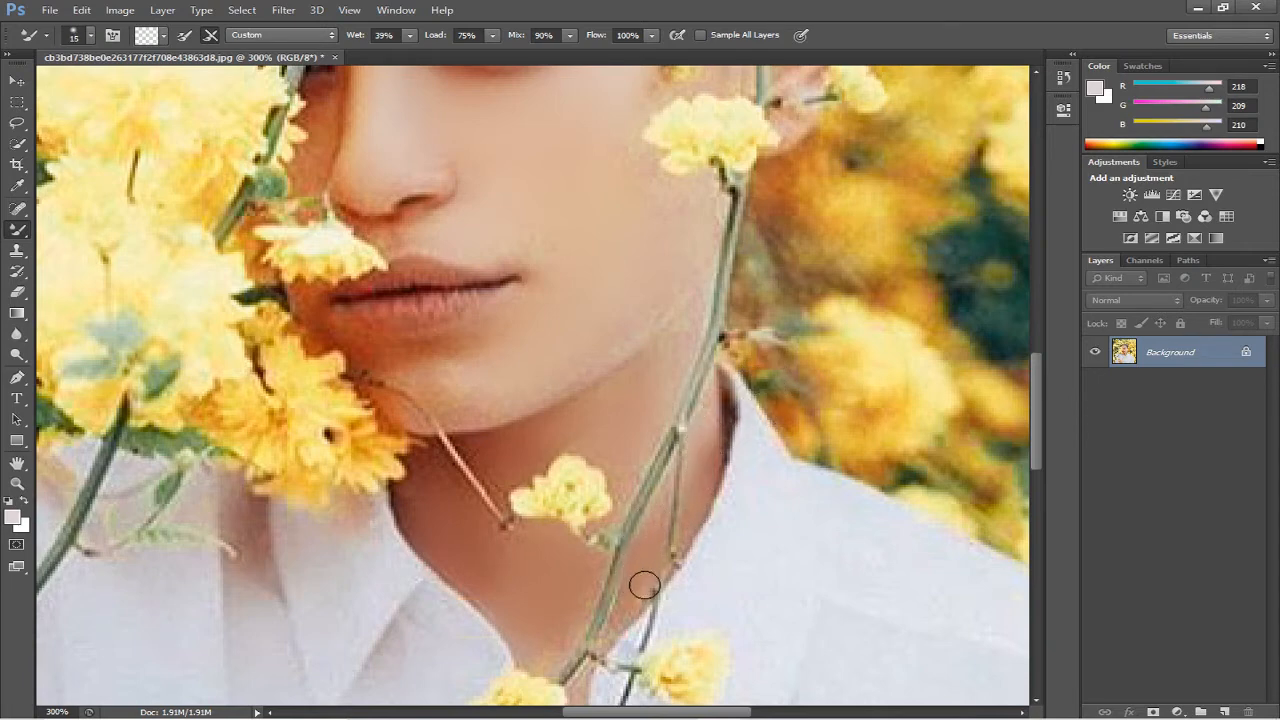
pyautogui.scroll(5, 644, 584)
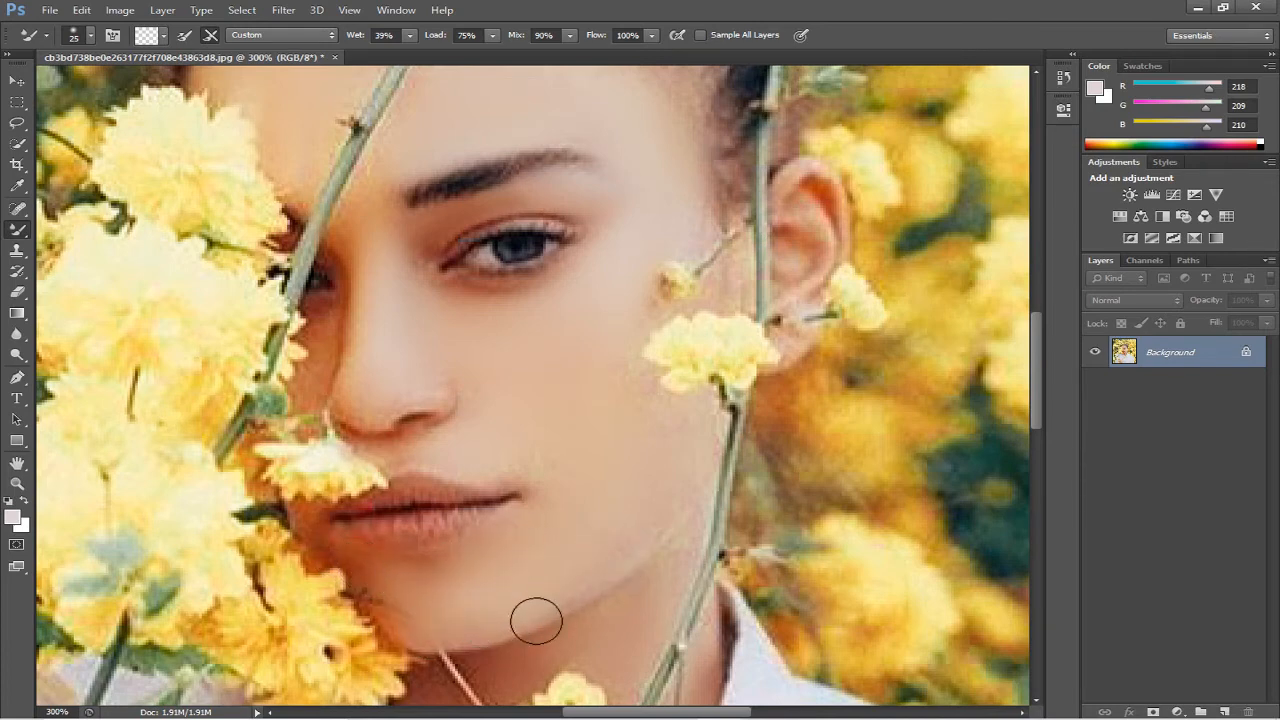
# Smooth the skin of the hand and fingers with the Mixer Brush, varying its size between 25 and 40 px.
pyautogui.moveTo(501, 664); pyautogui.dragTo(490, 392)
pyautogui.moveTo(495, 538); pyautogui.dragTo(550, 236)
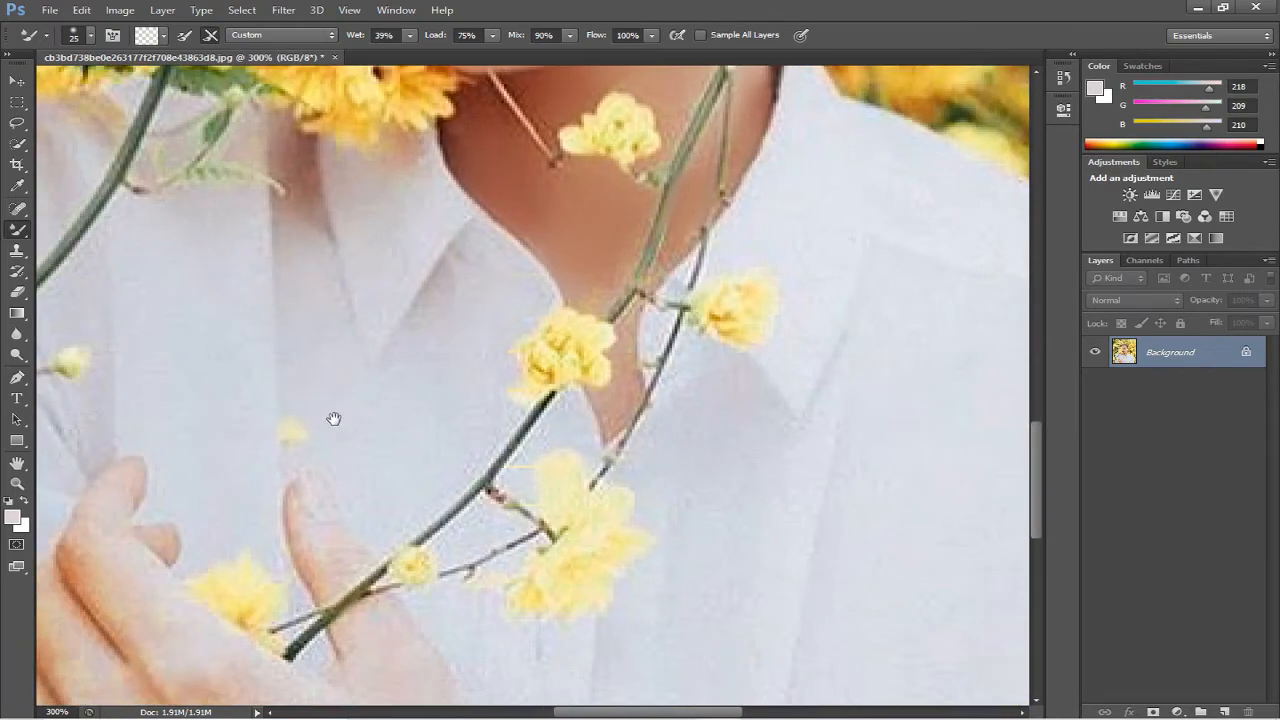
pyautogui.moveTo(318, 645); pyautogui.dragTo(338, 250)
pyautogui.moveTo(335, 431)
pyautogui.mouseDown()
pyautogui.moveTo(443, 457)
pyautogui.moveTo(379, 472)
pyautogui.mouseUp()
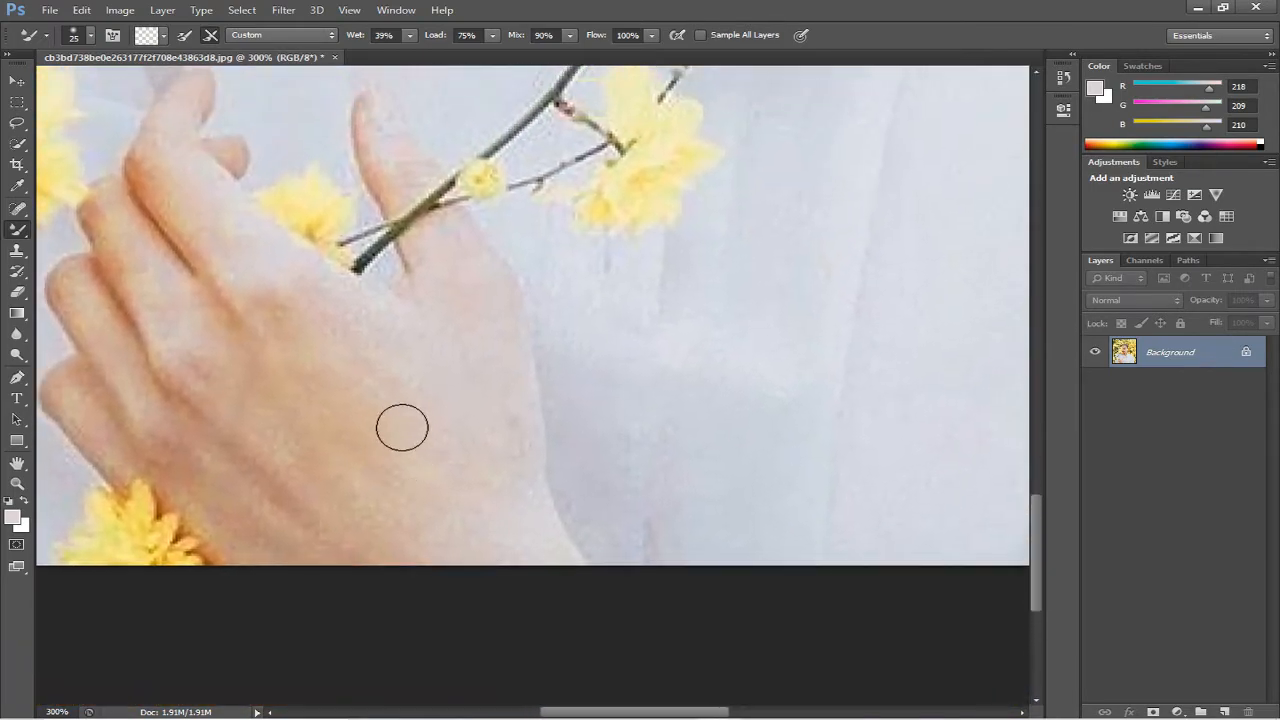
pyautogui.press(']')
pyautogui.press(']')
pyautogui.press(']')
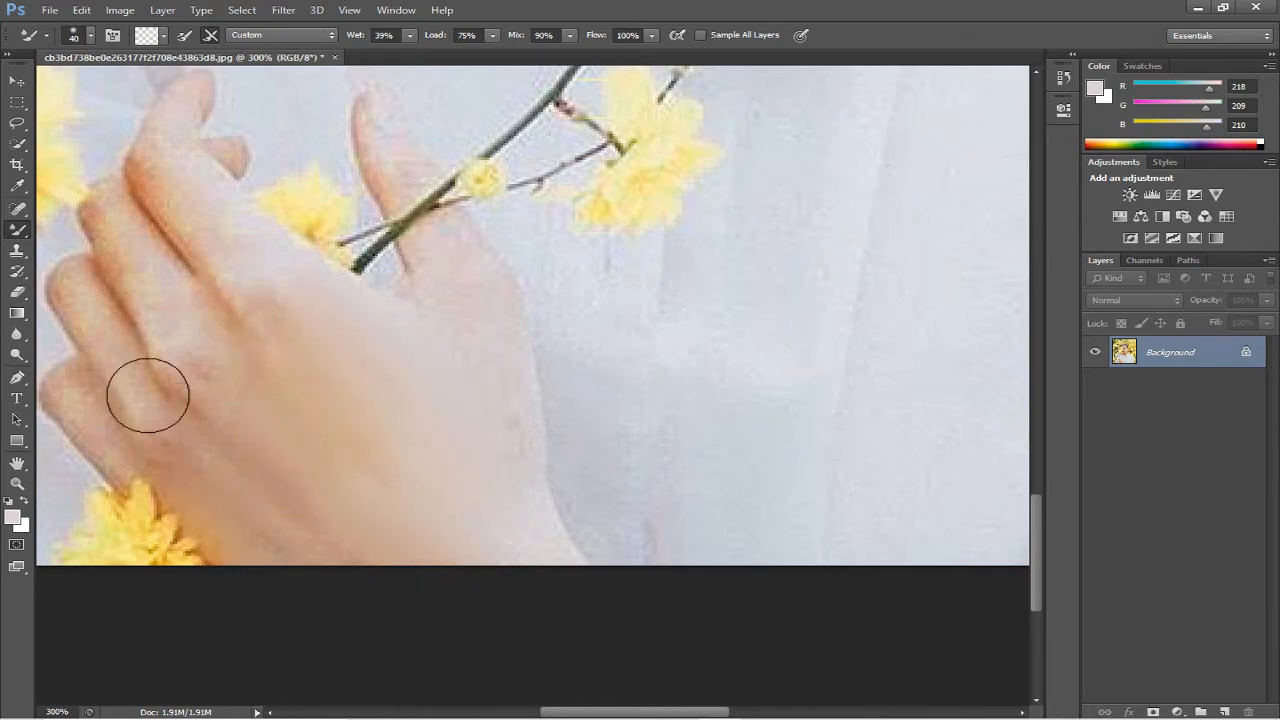
pyautogui.press('[')
pyautogui.press('[')
pyautogui.press('[')
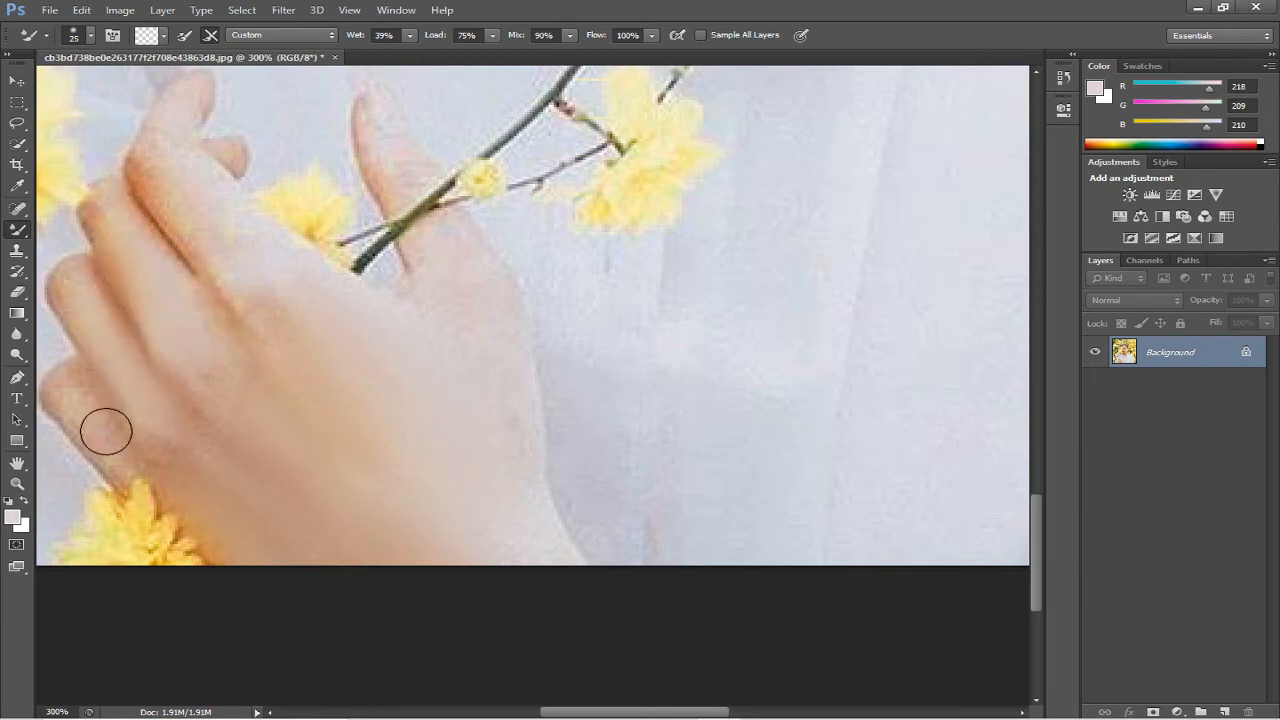
pyautogui.press(']')
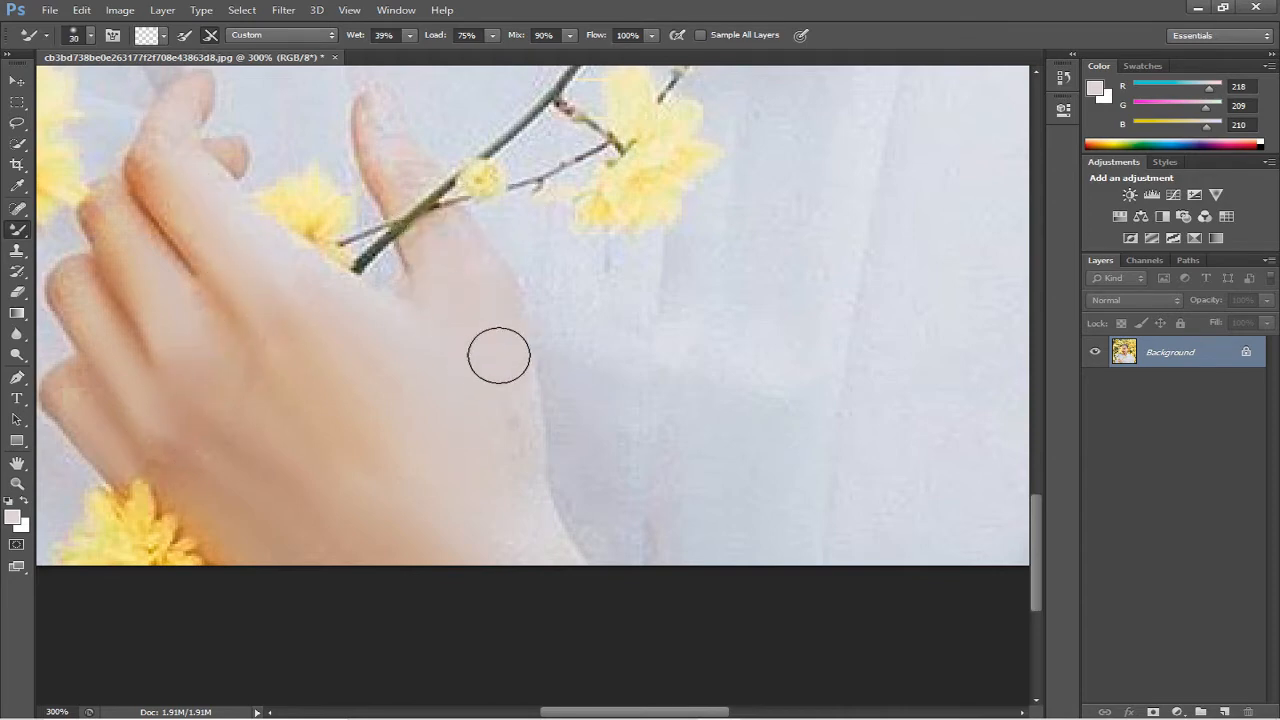
# Fit the whole portrait in view and go back to the original opened state in the history to compare the retouching.
pyautogui.click(18, 482)
pyautogui.rightClick(434, 297)
pyautogui.click(490, 303)
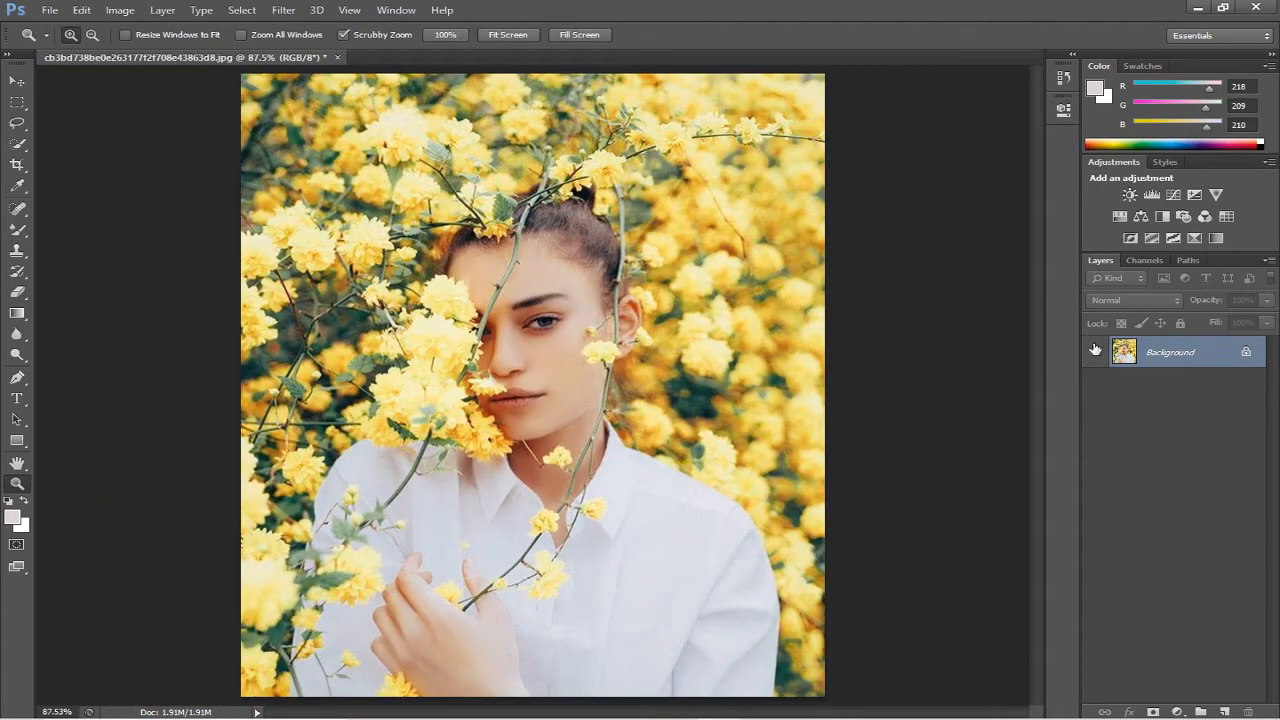
pyautogui.click(1064, 64)
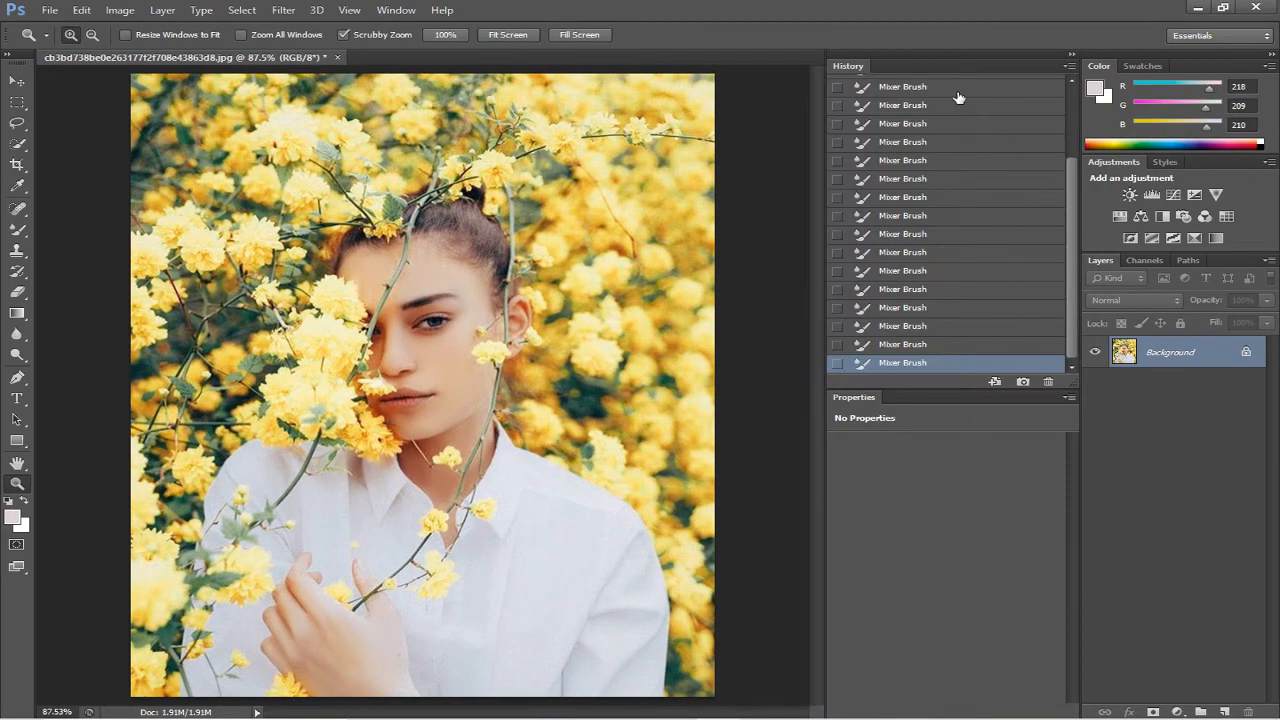
pyautogui.scroll(5, 968, 152)
pyautogui.click(957, 95)
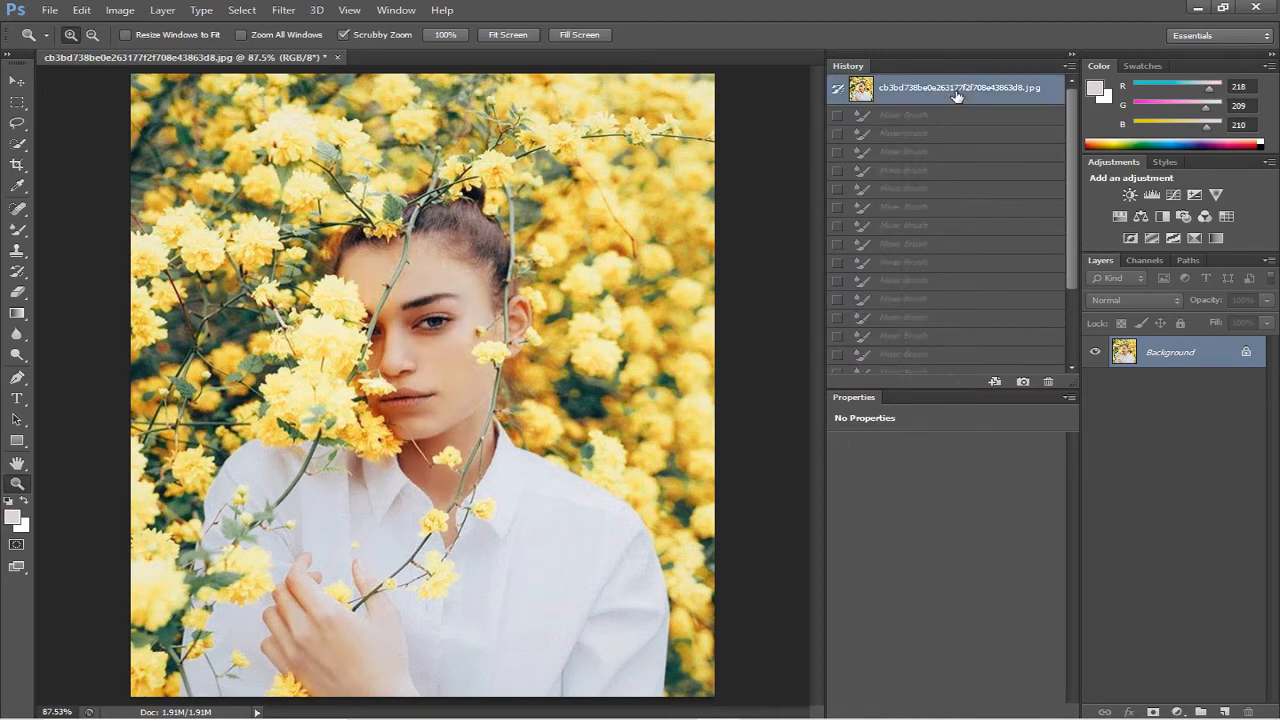
# Zoom in on the eye and ear area to 400% and return to the last Mixer Brush state in the history.
pyautogui.click(508, 286)
pyautogui.click(512, 277)
pyautogui.click(513, 275)
pyautogui.click(514, 274)
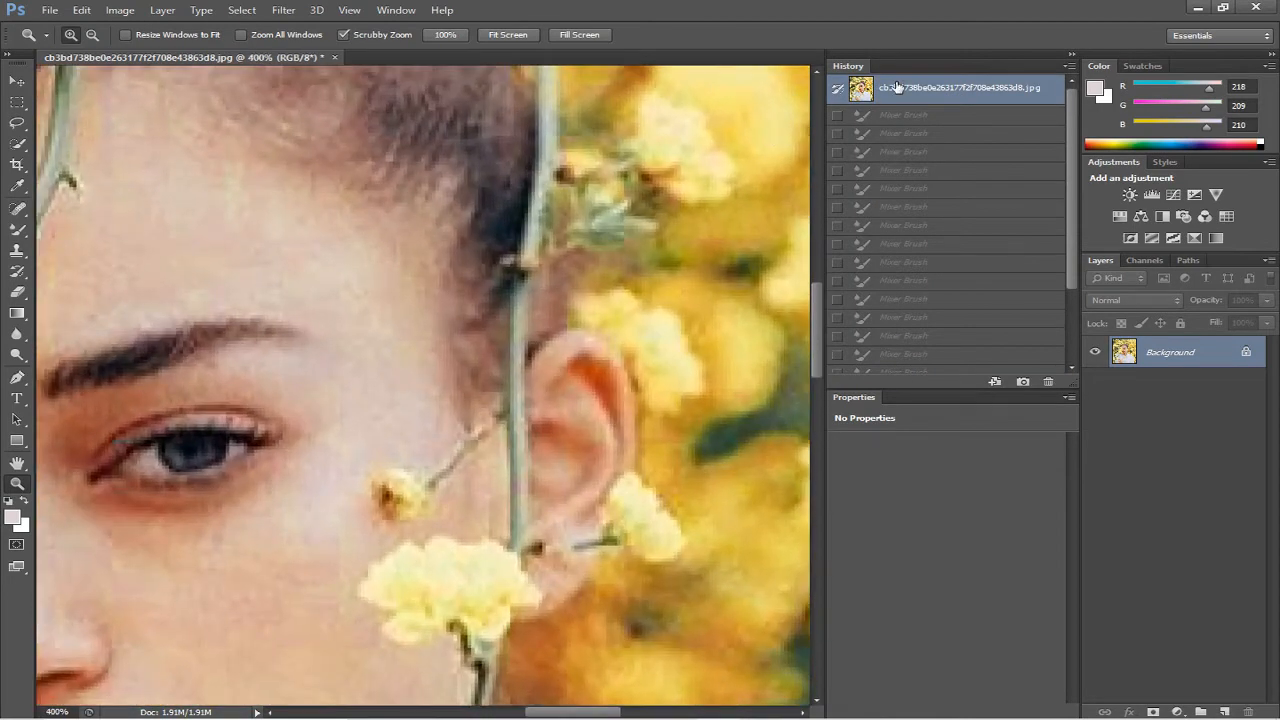
pyautogui.scroll(-1, 926, 234)
pyautogui.click(926, 363)
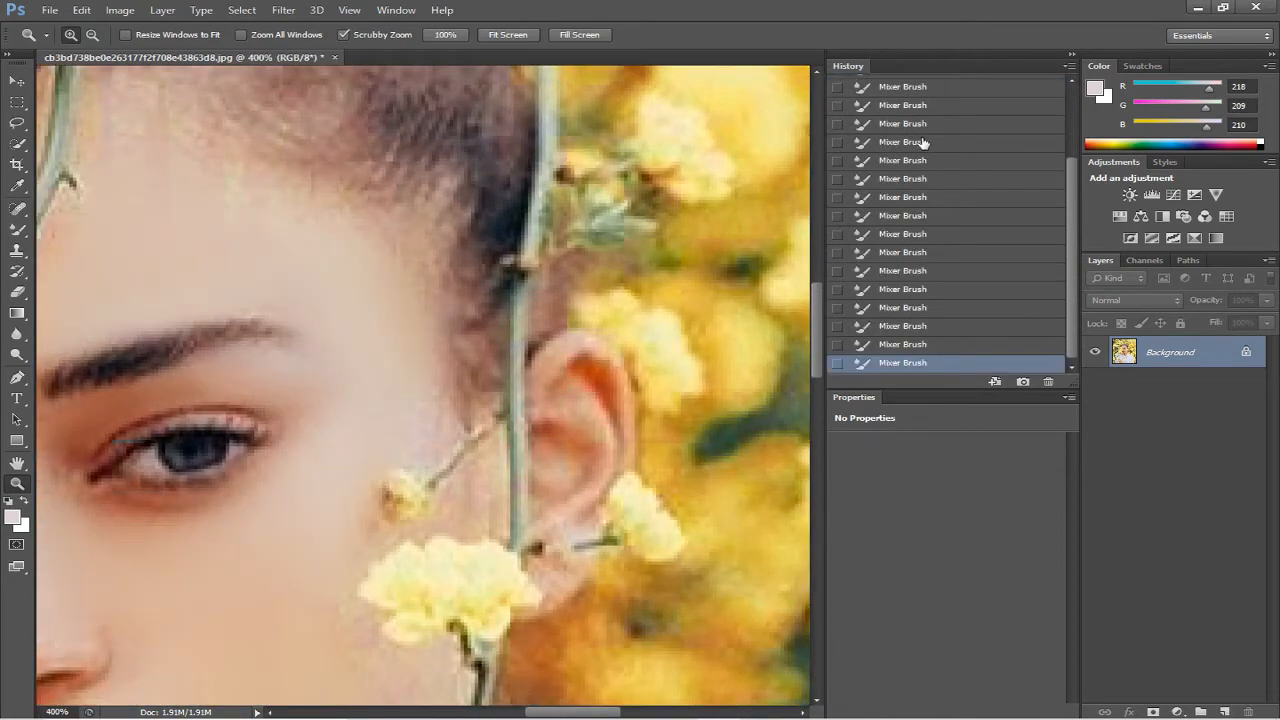
# Fit the portrait in view and magnify the face to 300% to inspect the smoothed skin.
pyautogui.click(386, 286)
pyautogui.click(385, 287)
pyautogui.rightClick(386, 285)
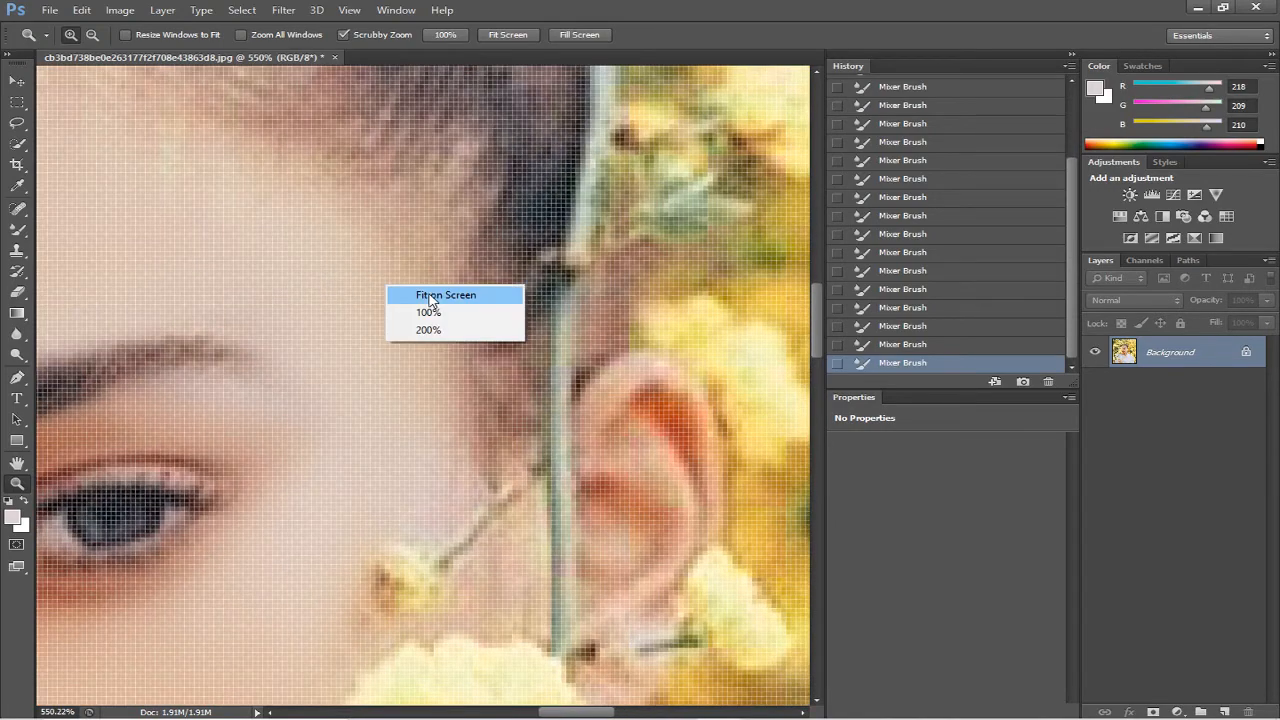
pyautogui.click(427, 294)
pyautogui.click(428, 297)
pyautogui.click(432, 301)
pyautogui.click(434, 302)
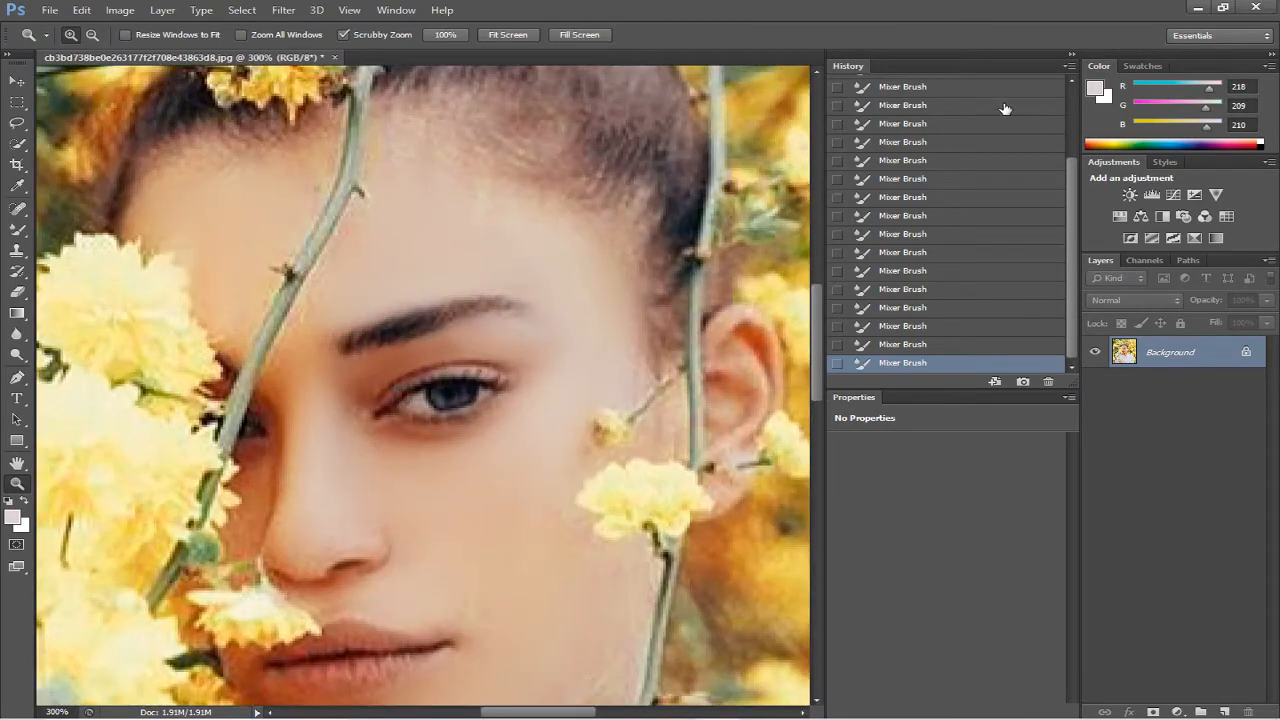
# Compare the original opened state with the last Mixer Brush state in the history, and fit the whole portrait in view.
pyautogui.scroll(2, 965, 136)
pyautogui.click(919, 93)
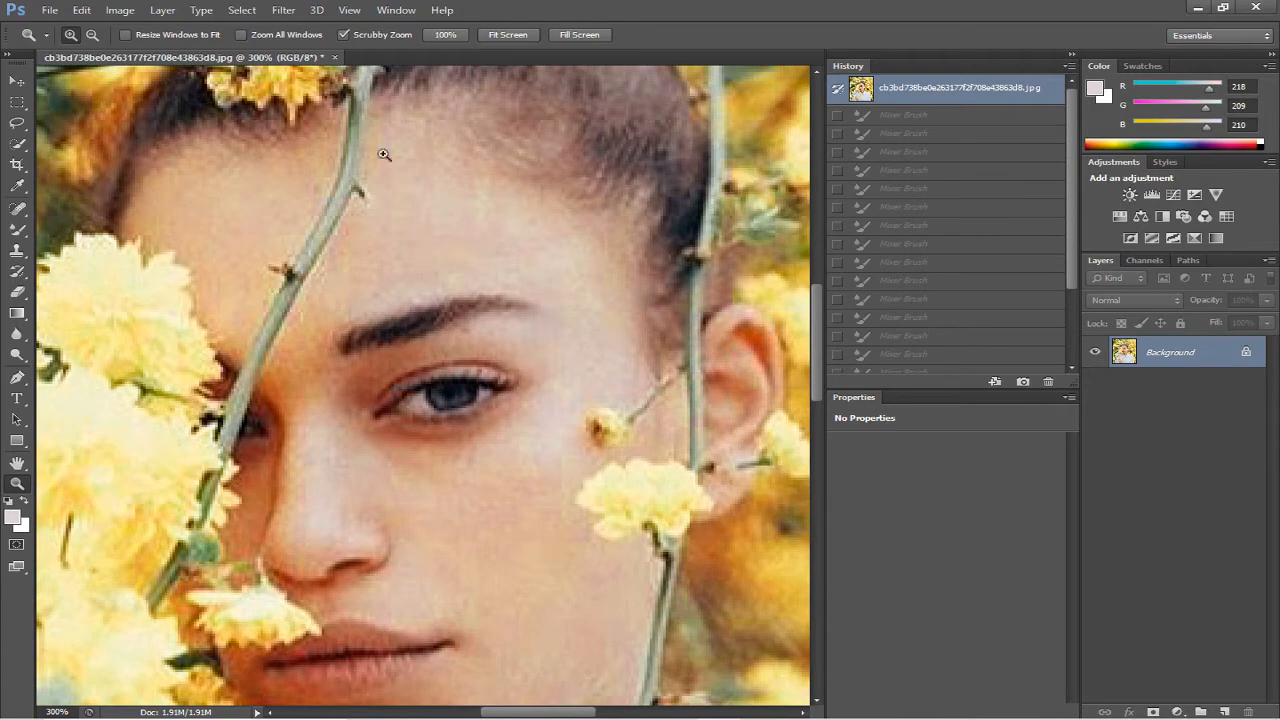
pyautogui.scroll(-3, 384, 154)
pyautogui.scroll(-2, 890, 303)
pyautogui.click(920, 364)
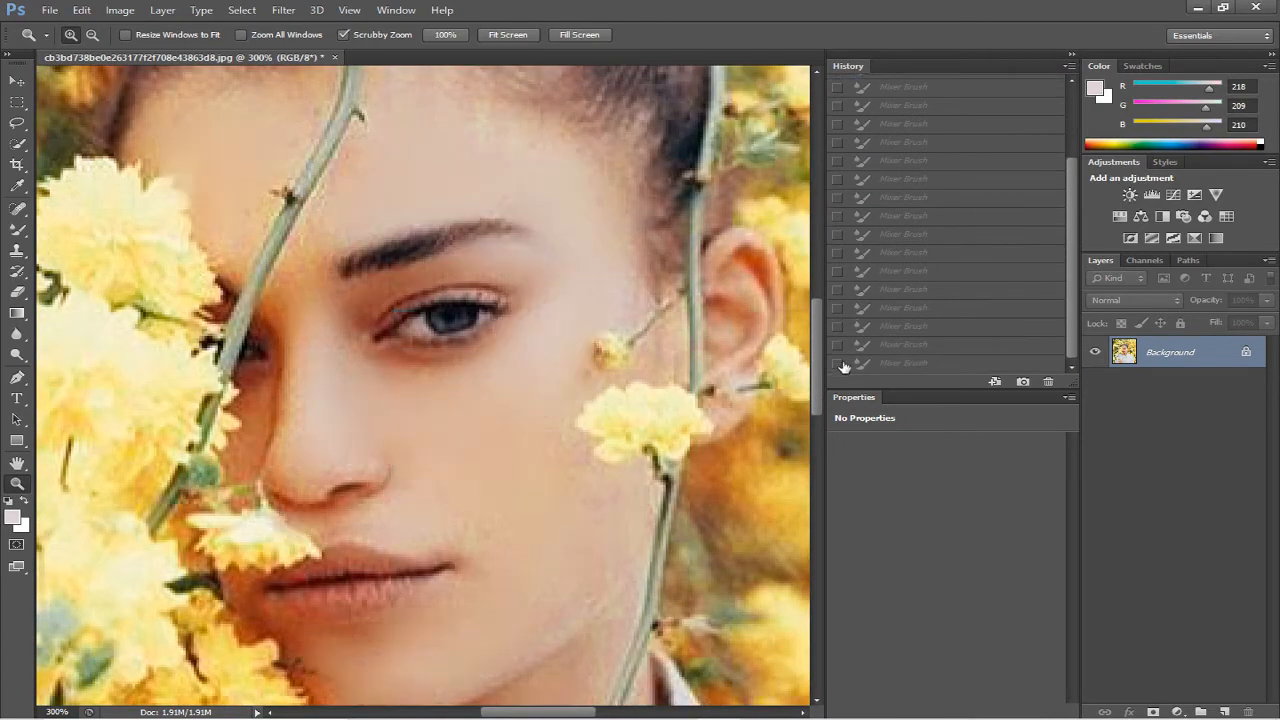
pyautogui.click(1071, 55)
pyautogui.rightClick(453, 214)
pyautogui.click(505, 226)
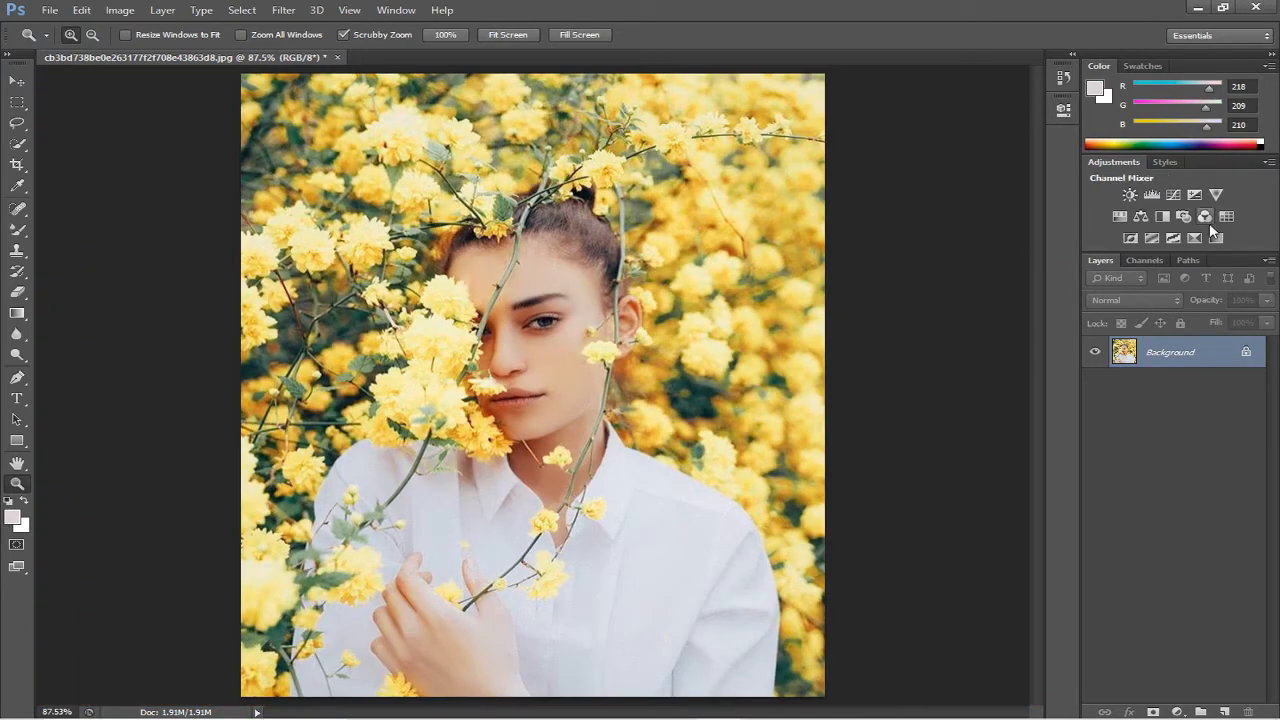
# Try a Color Lookup adjustment layer with the first 3DLUT files, going back to 2Strip.look.
pyautogui.click(1173, 238)
pyautogui.click(911, 152)
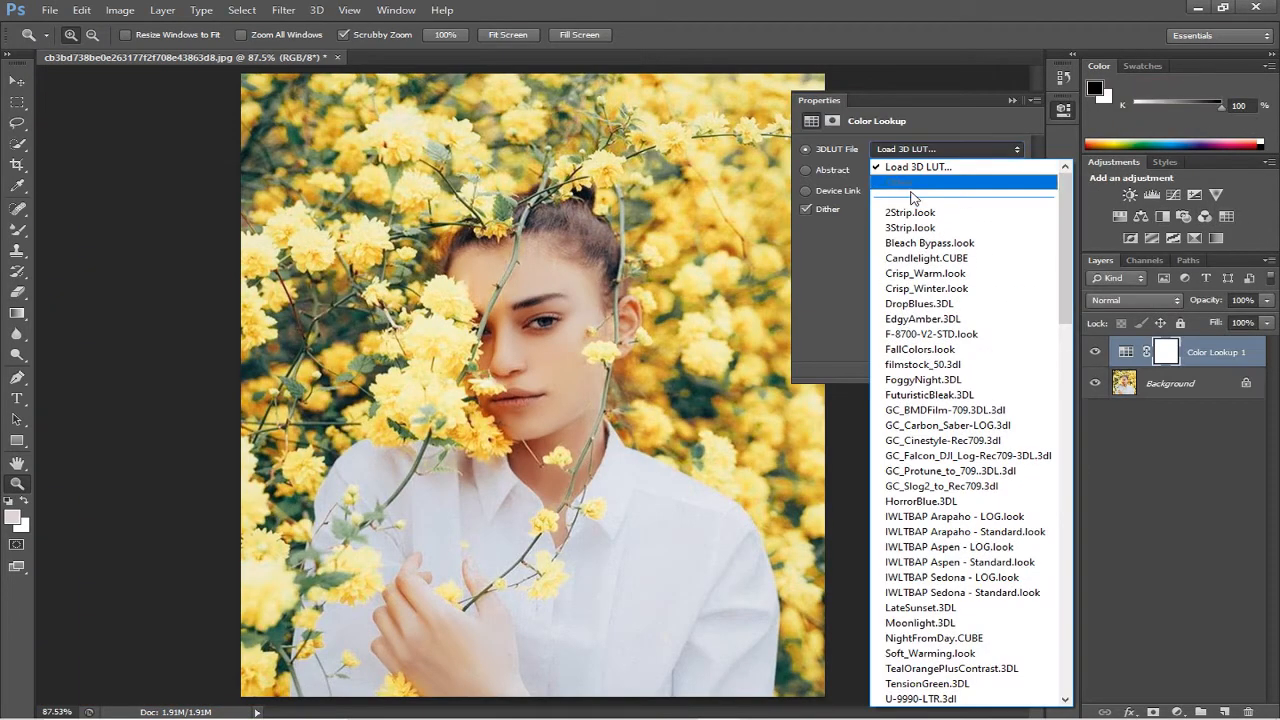
pyautogui.click(915, 214)
pyautogui.press('Down')
pyautogui.press('Down')
pyautogui.press('Up')
pyautogui.press('Up')
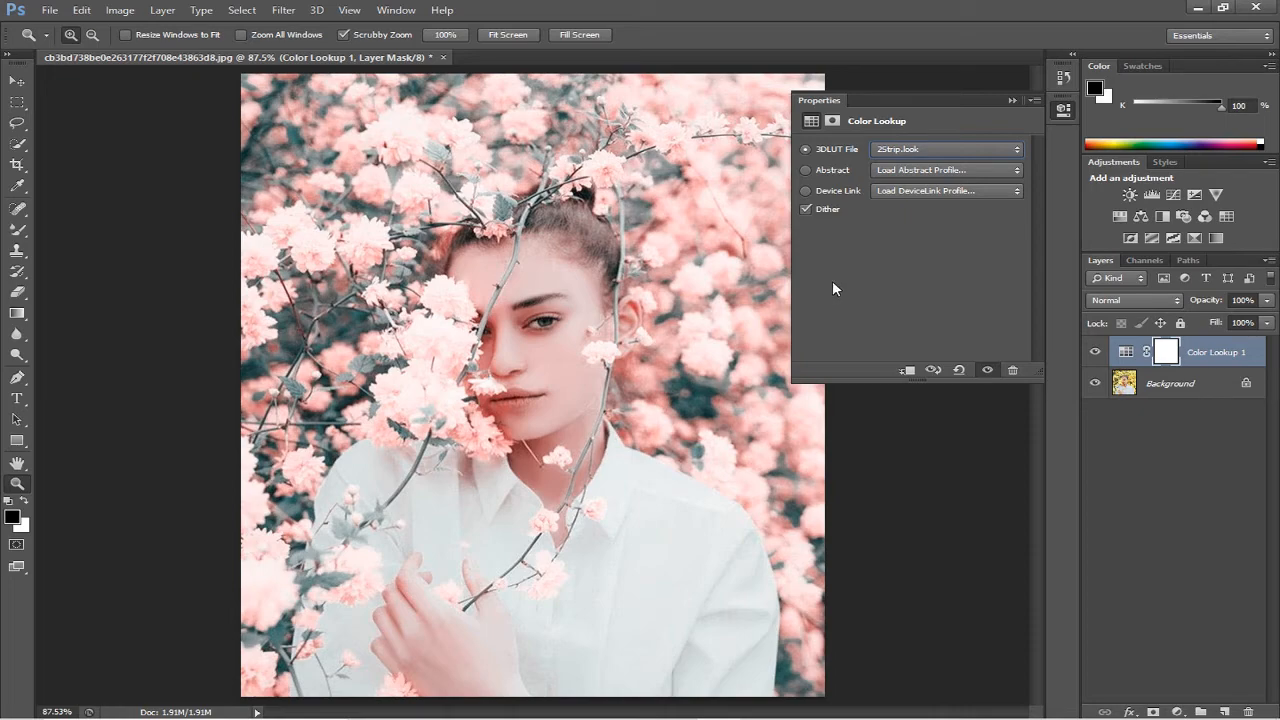
# Preview the 3DLUT files after 2Strip.look one by one on the Color Lookup layer, ending with U-9996-LTR.3dl.
pyautogui.press('Down')
pyautogui.press('Down')
pyautogui.press('Down')
pyautogui.press('Down')
pyautogui.press('Down')
pyautogui.press('Down')
pyautogui.press('Down')
pyautogui.press('Down')
pyautogui.press('Down')
pyautogui.press('Down')
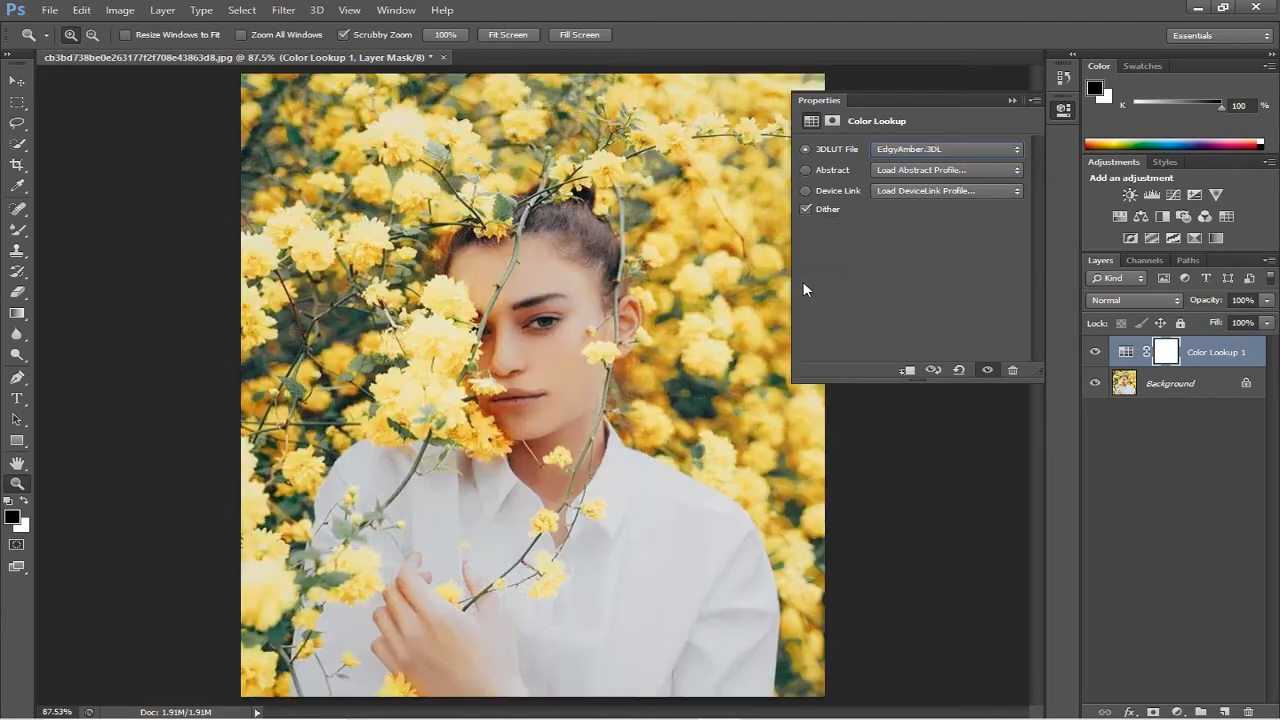
pyautogui.press('Down')
pyautogui.press('Down')
pyautogui.press('Down')
pyautogui.press('Down')
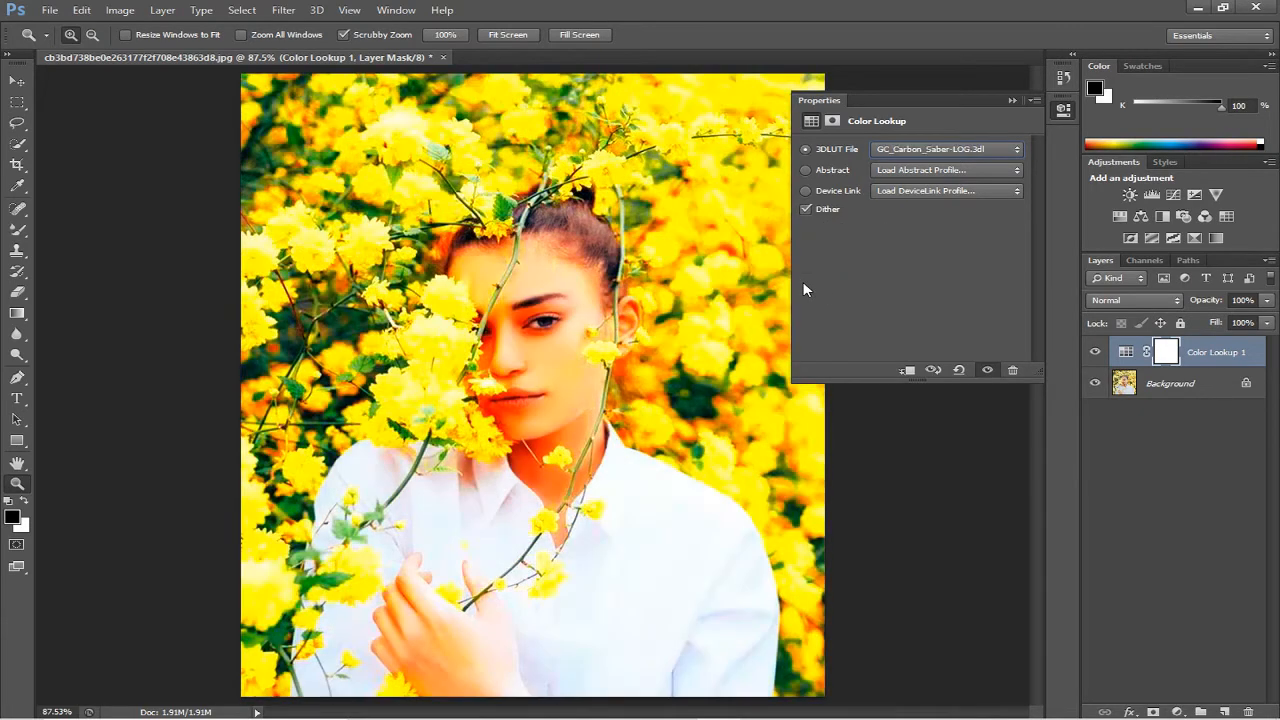
pyautogui.press('Down')
pyautogui.press('Down')
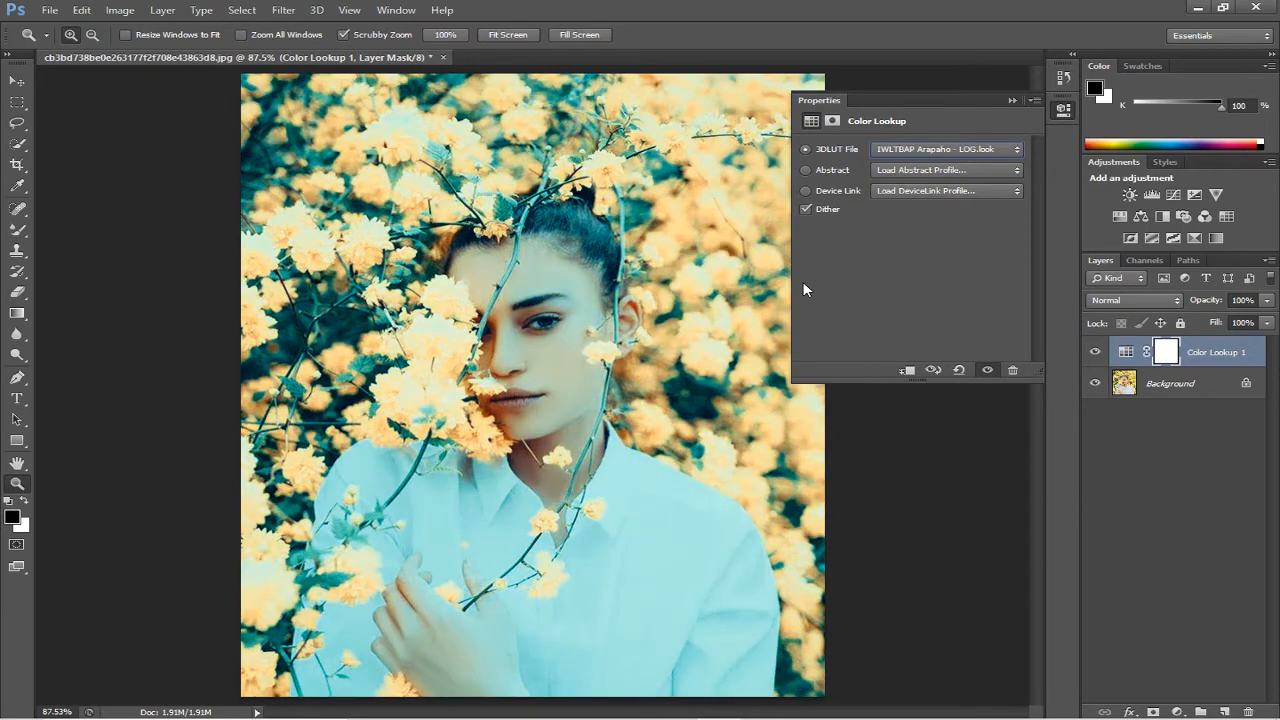
pyautogui.press('Down')
pyautogui.press('Down')
pyautogui.press('Down')
pyautogui.press('Down')
pyautogui.press('Down')
pyautogui.press('Down')
pyautogui.press('Down')
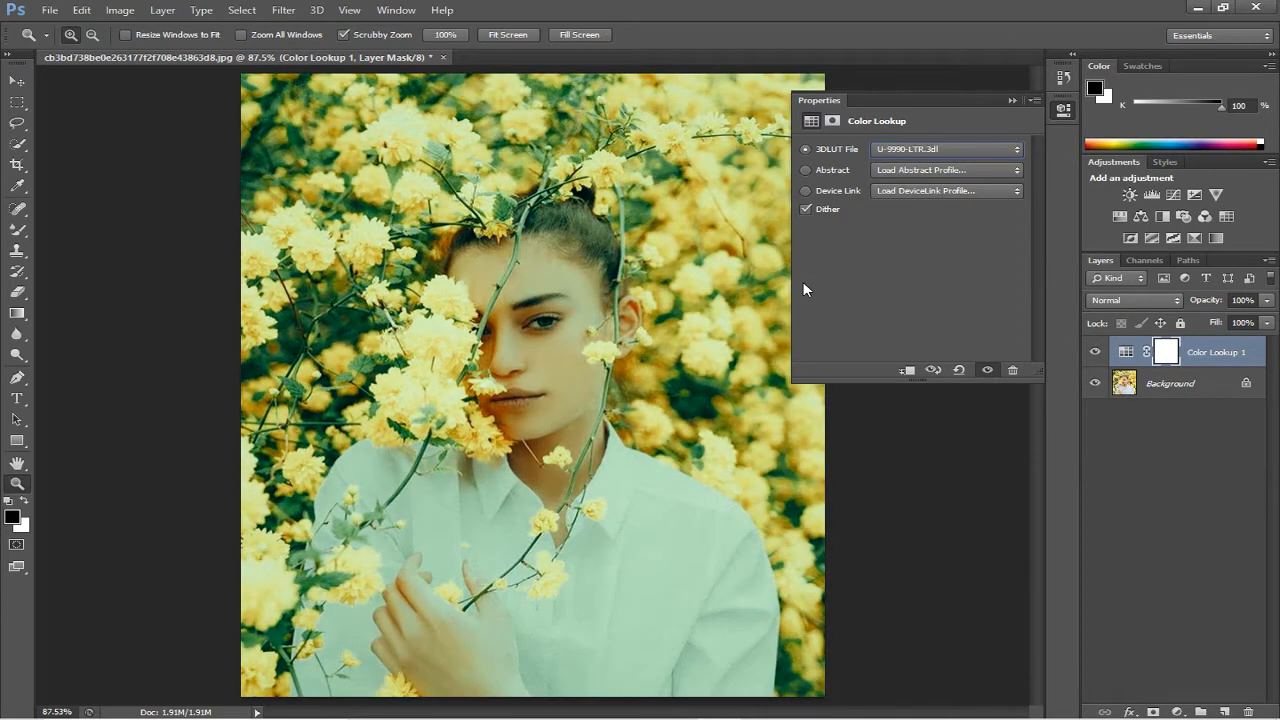
pyautogui.press('Down')
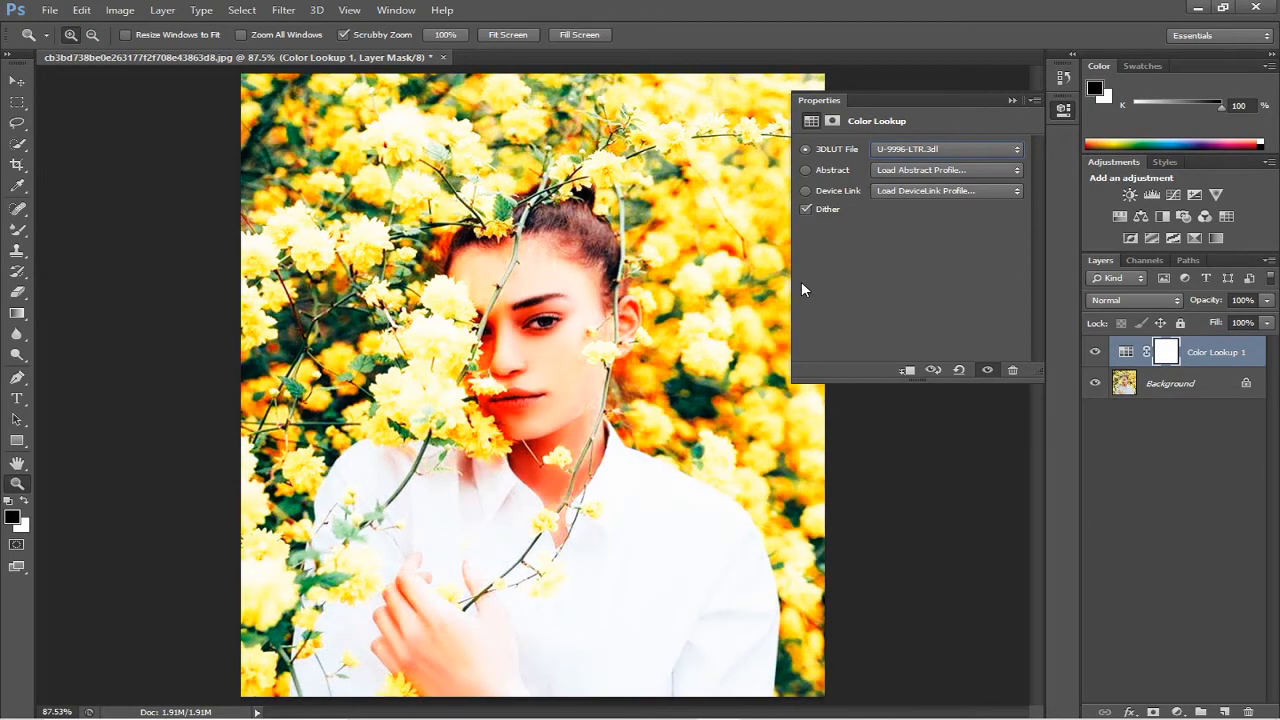
pyautogui.press('Up')
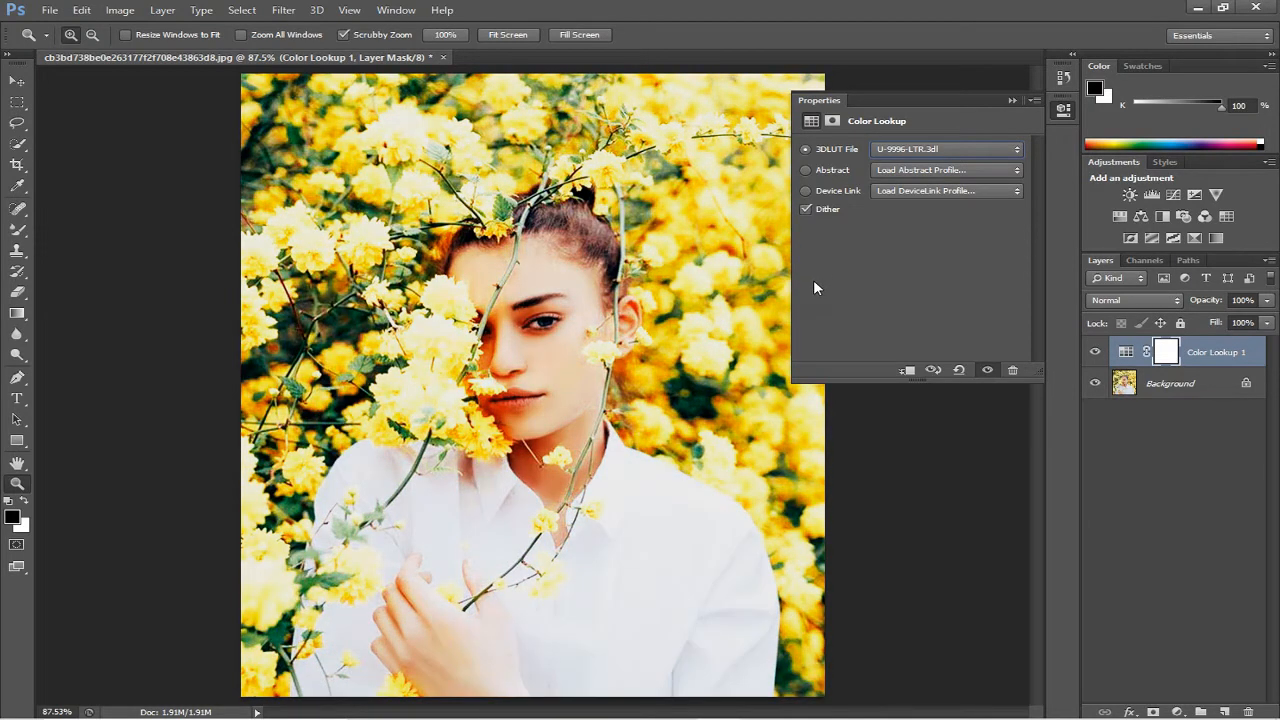
pyautogui.press('Down')
# Reduce the Color Lookup layer's fill to 17% and delete the layer.
pyautogui.click(1014, 100)
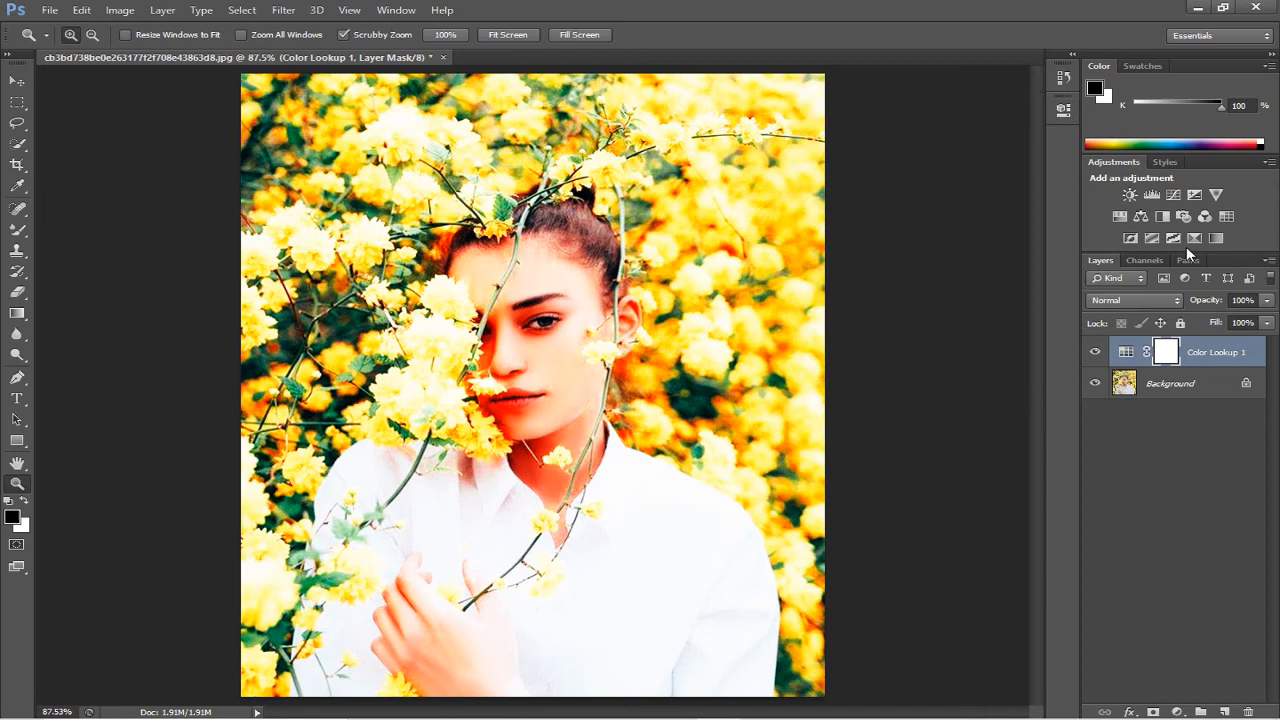
pyautogui.click(1267, 322)
pyautogui.moveTo(1207, 339); pyautogui.dragTo(1191, 345)
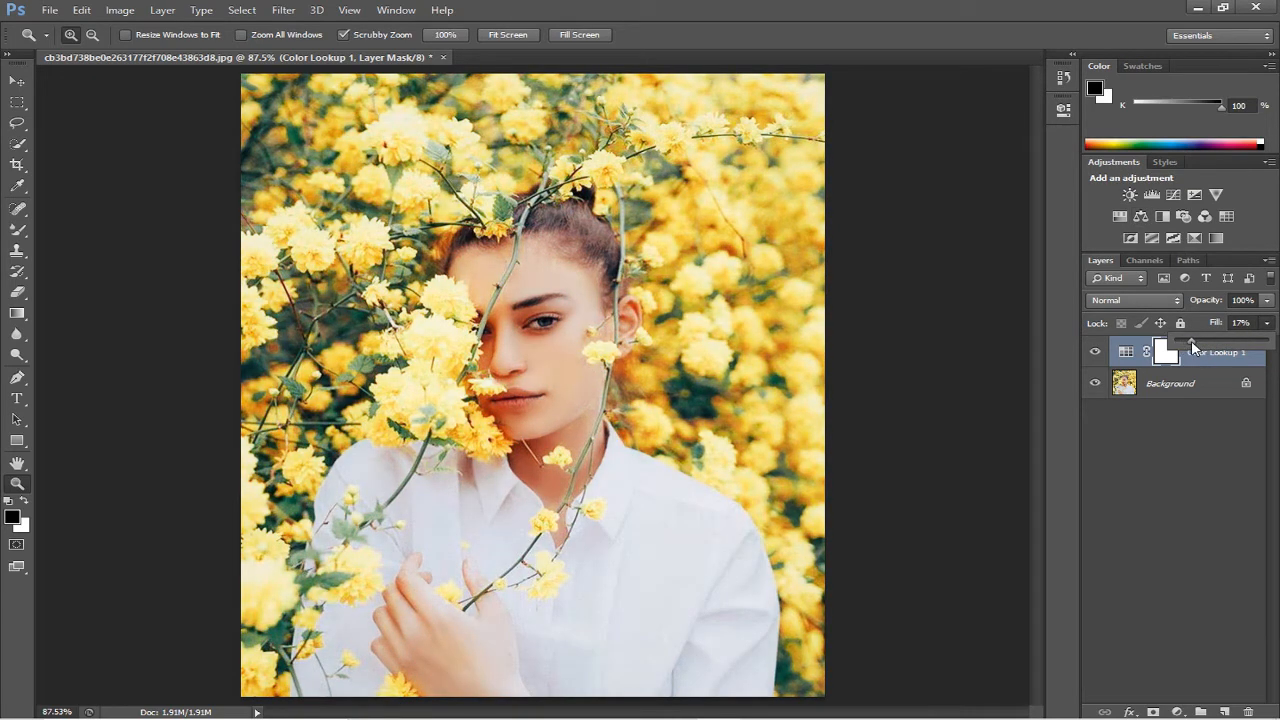
pyautogui.click(1145, 362)
pyautogui.press('Delete')
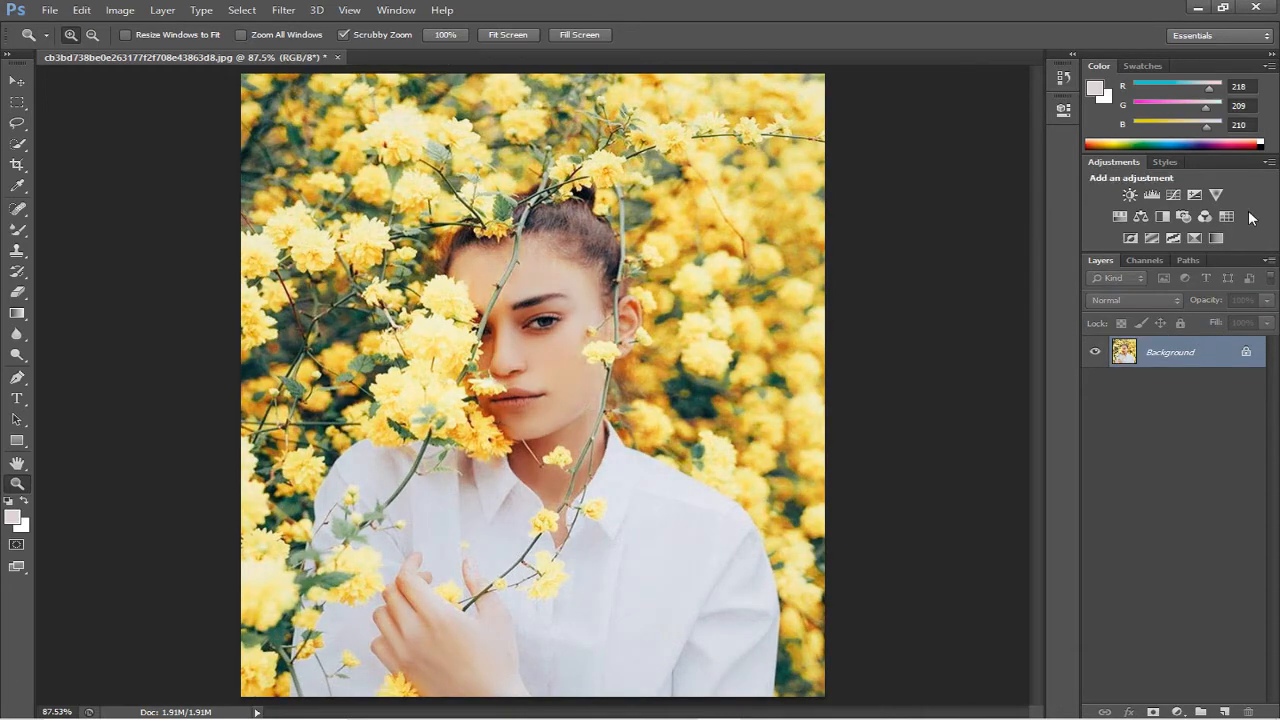
# Add a Color Lookup adjustment layer using the 2Strip.look 3DLUT file and reduce its fill to 74%.
pyautogui.click(1224, 216)
pyautogui.click(958, 150)
pyautogui.click(929, 210)
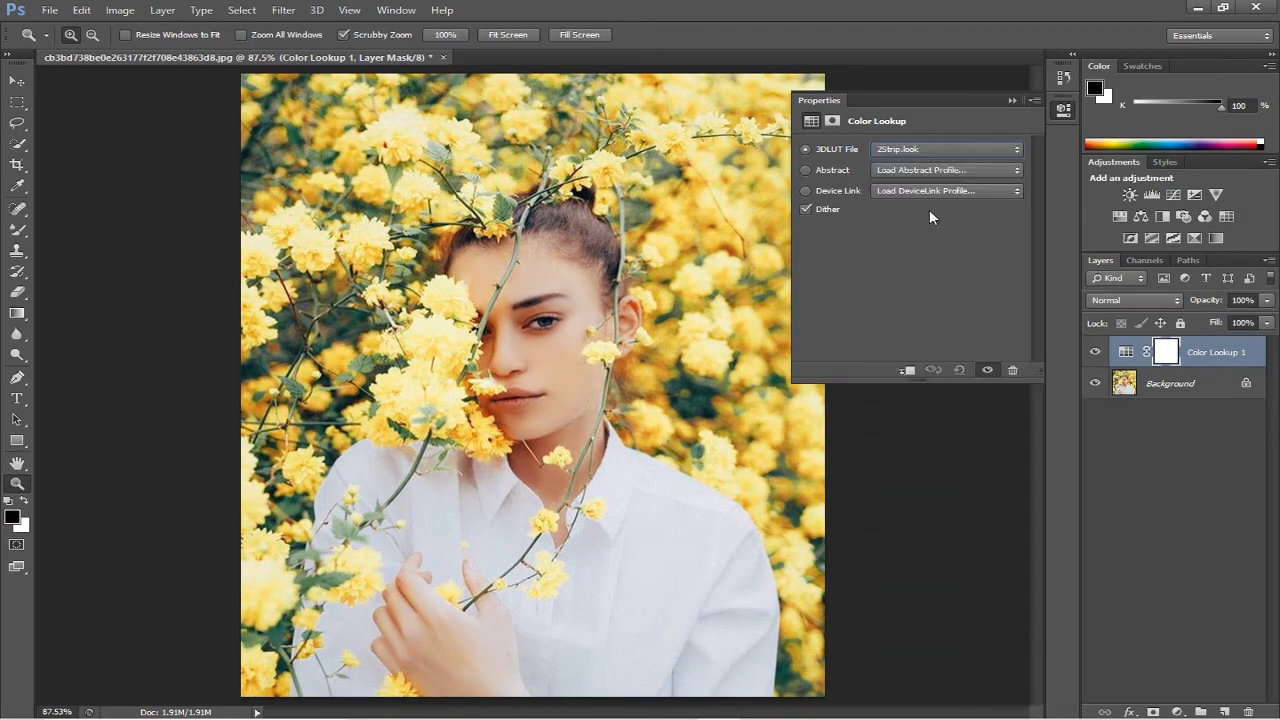
pyautogui.click(1013, 99)
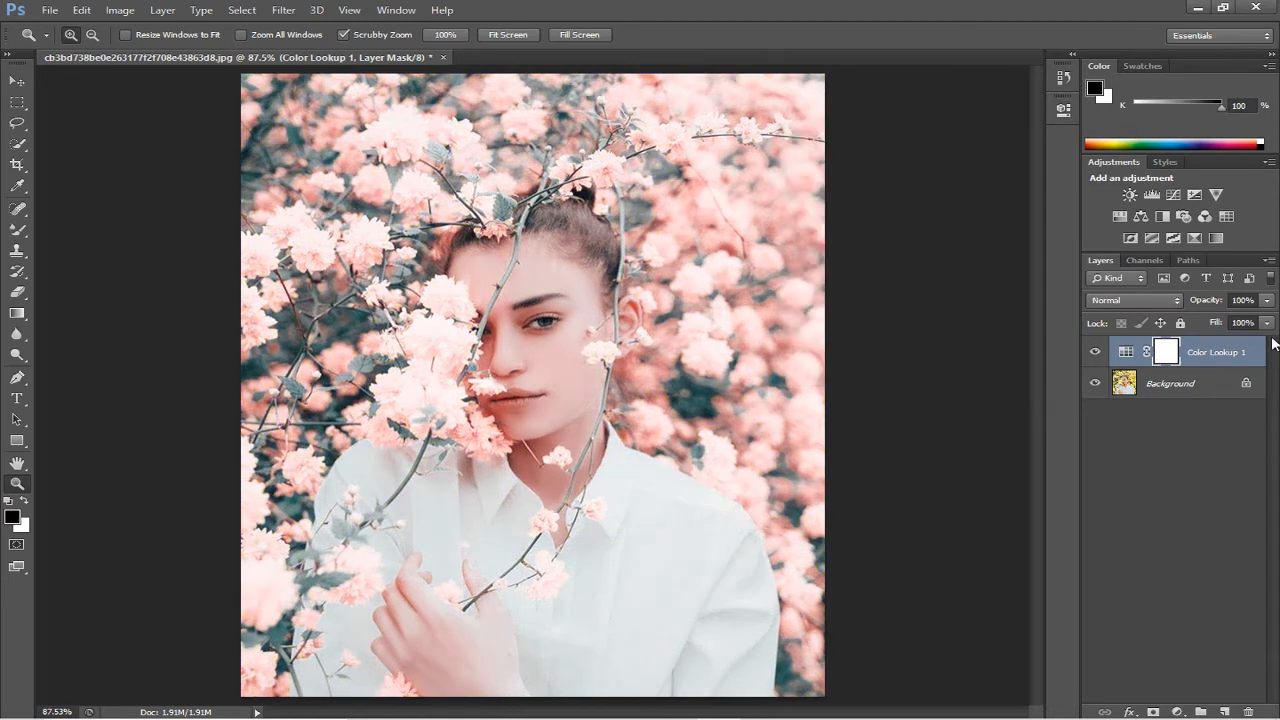
pyautogui.click(1267, 322)
pyautogui.moveTo(1266, 343)
pyautogui.mouseDown()
pyautogui.moveTo(1234, 343)
pyautogui.moveTo(1245, 345)
pyautogui.mouseUp()
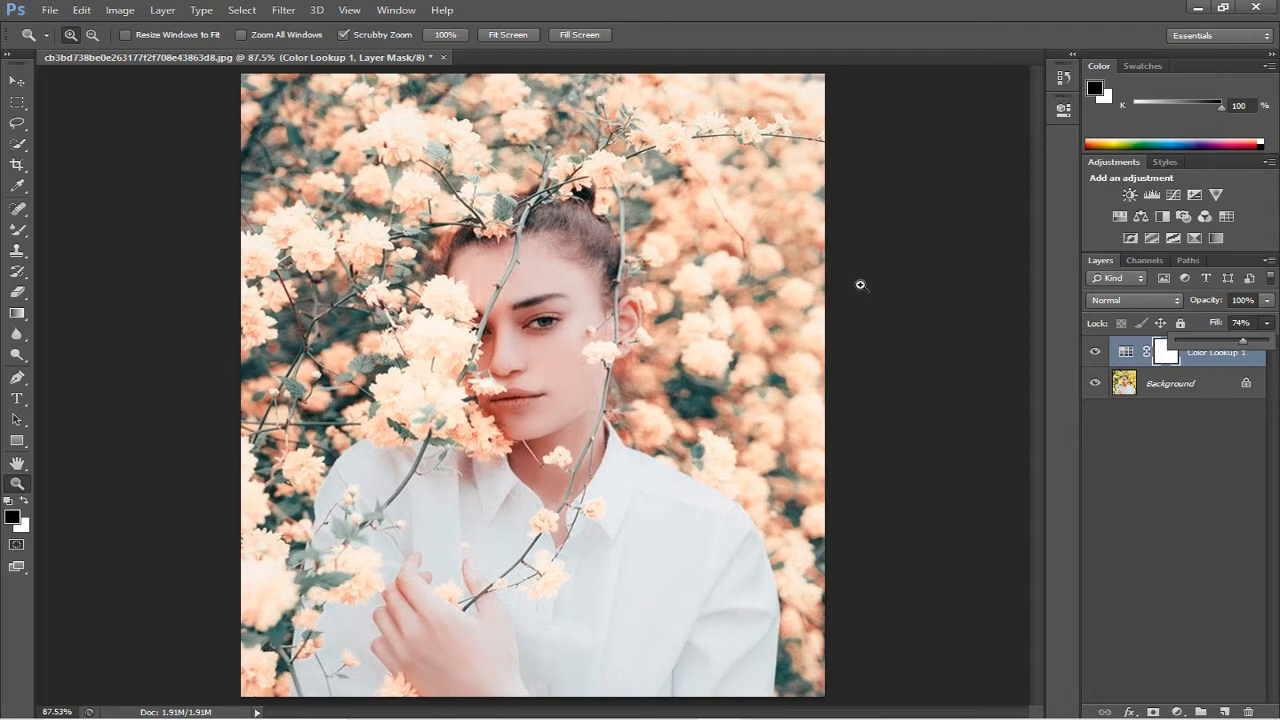
# Add a Photo Filter adjustment layer, preview the filters in turn and set it to Yellow.
pyautogui.click(1181, 214)
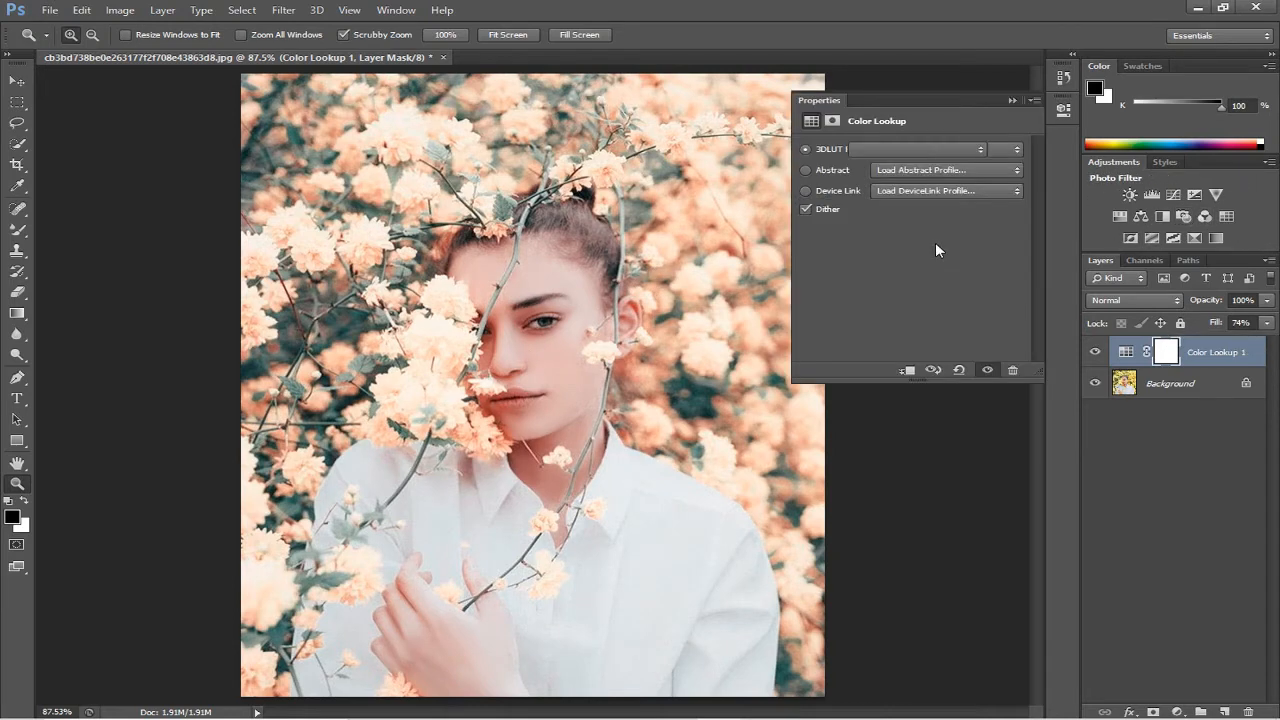
pyautogui.click(966, 150)
pyautogui.click(929, 170)
pyautogui.press('Down')
pyautogui.press('Down')
pyautogui.press('Down')
pyautogui.press('Down')
pyautogui.press('Down')
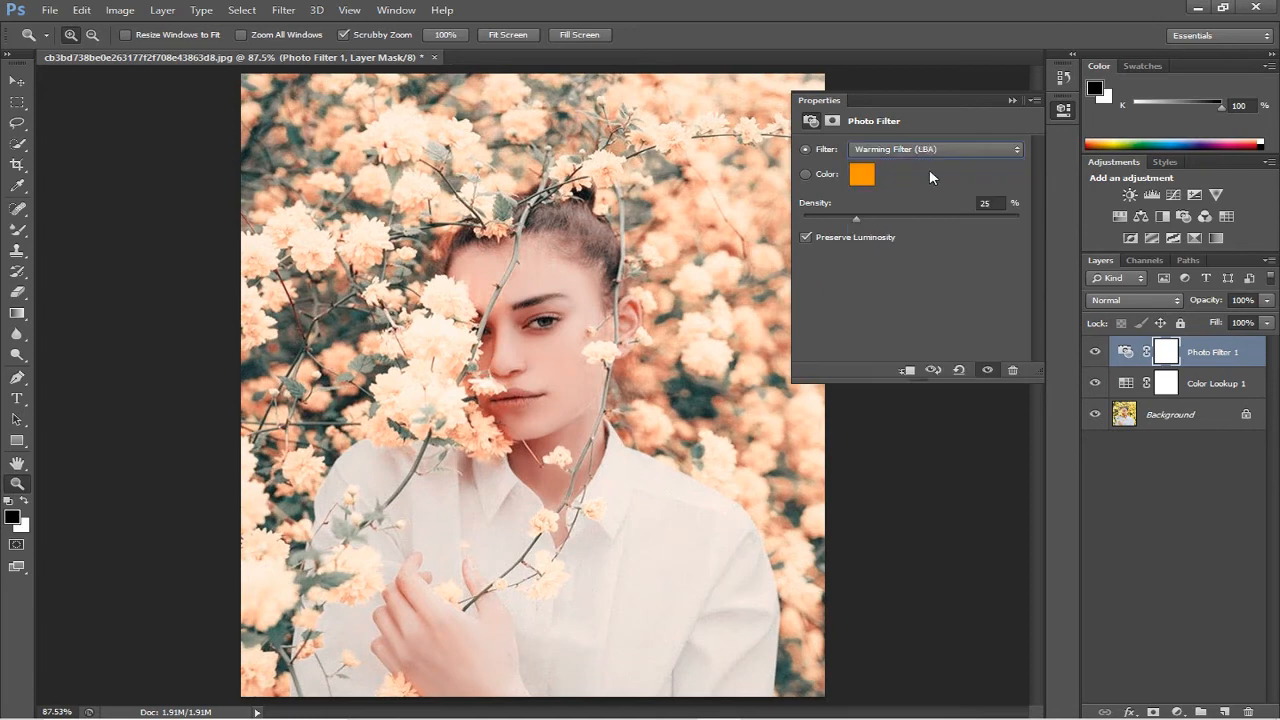
pyautogui.press('Down')
pyautogui.press('Down')
pyautogui.press('Down')
pyautogui.press('Down')
pyautogui.press('Up')
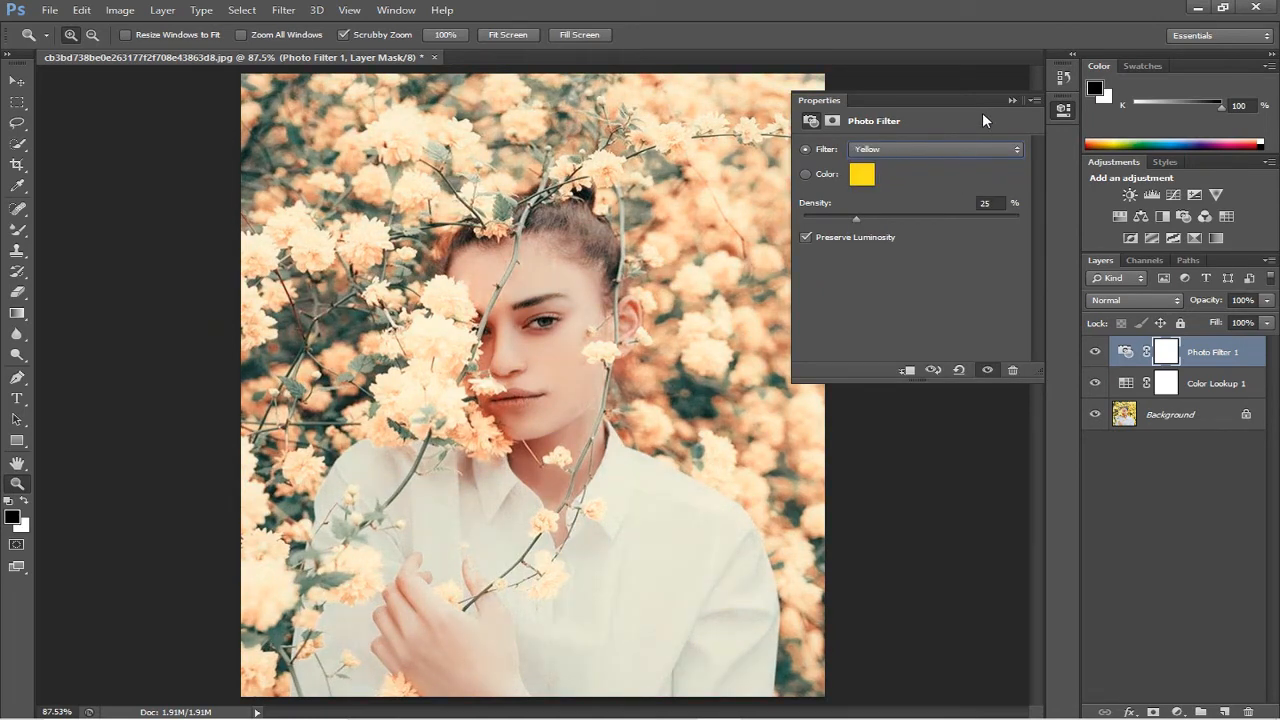
pyautogui.click(1025, 100)
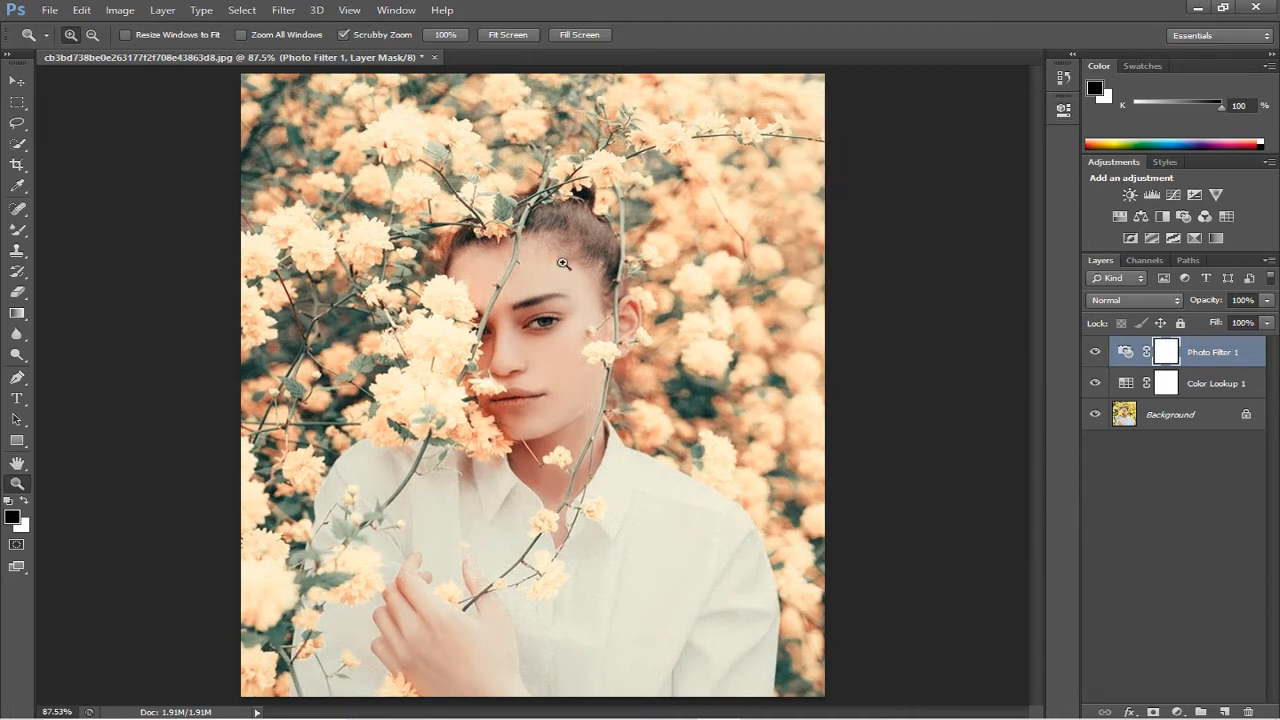
# Add a Selective Color adjustment layer and set the Reds to Cyan -12, Magenta +17, Yellow -3 and Black +31%.
pyautogui.click(1194, 239)
pyautogui.moveTo(911, 206); pyautogui.dragTo(950, 237)
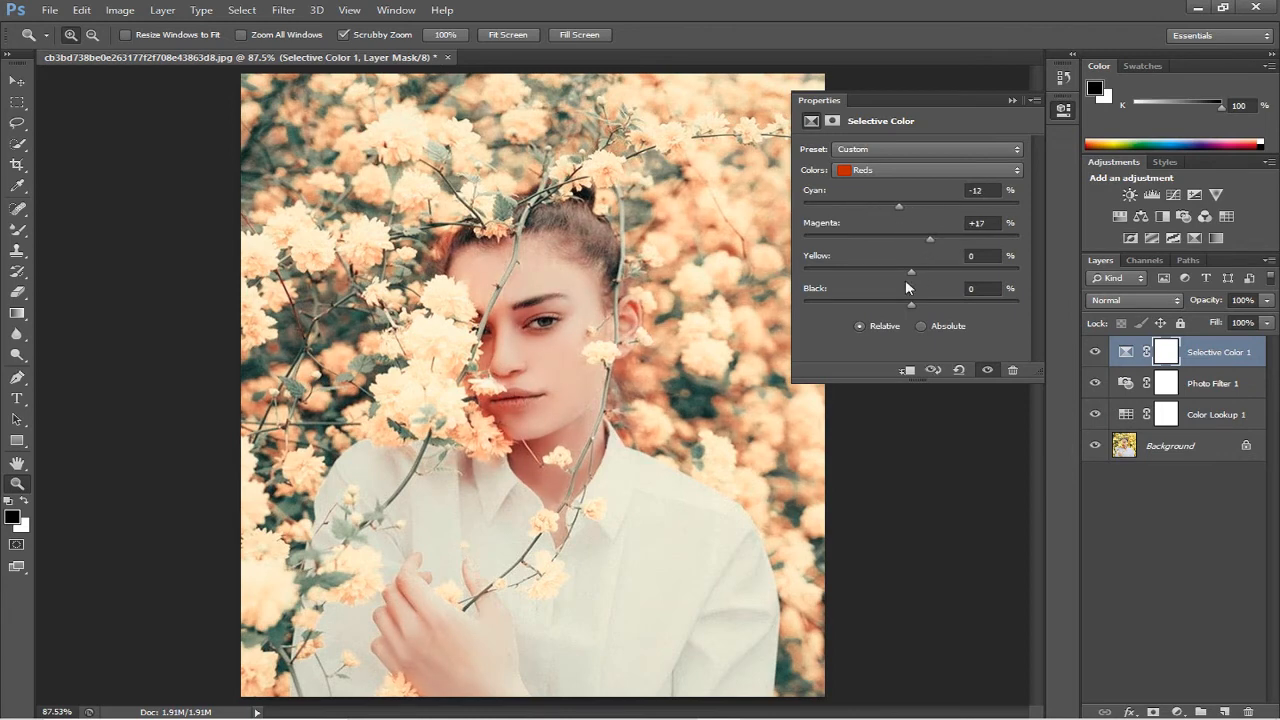
pyautogui.moveTo(905, 280); pyautogui.dragTo(944, 304)
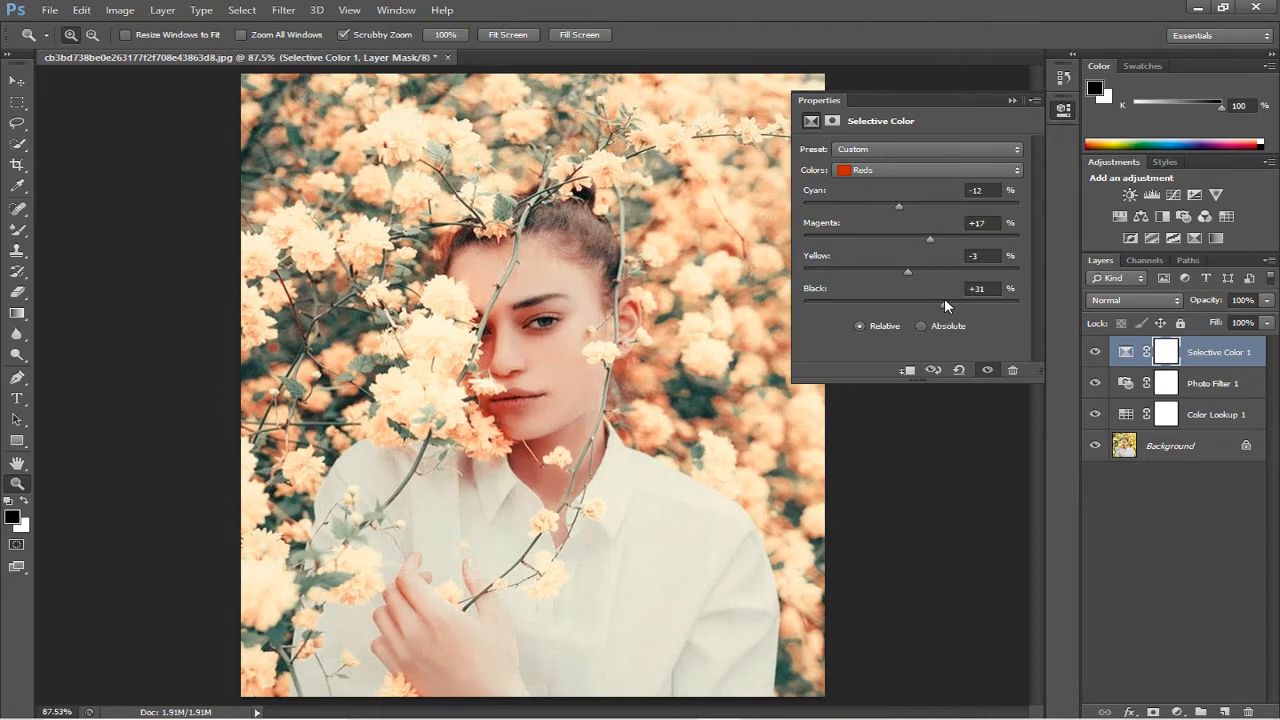
# Adjust the Whites in the Selective Color layer, starting with Cyan and raising Black to +23%.
pyautogui.click(920, 170)
pyautogui.click(900, 266)
pyautogui.moveTo(927, 206); pyautogui.dragTo(950, 305)
# Set Black to +5% for the Blacks in the Selective Color layer.
pyautogui.click(910, 170)
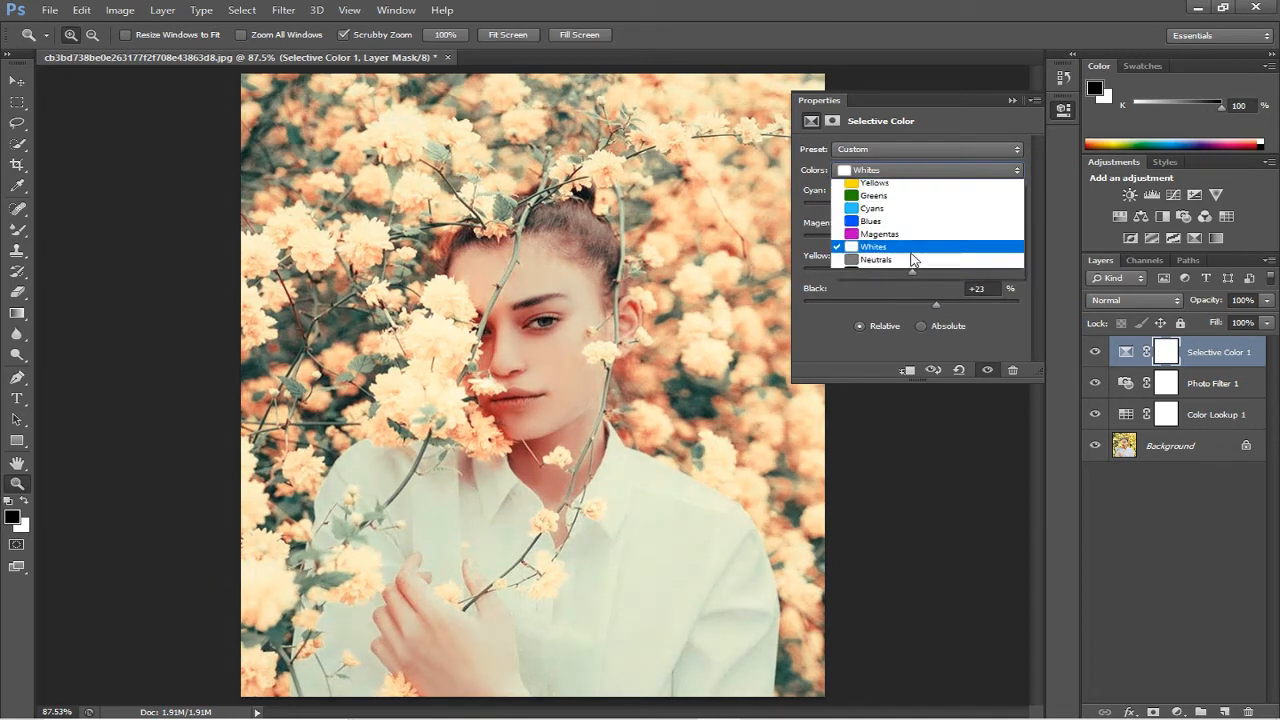
pyautogui.click(905, 283)
pyautogui.moveTo(917, 305)
pyautogui.mouseDown()
pyautogui.moveTo(929, 304)
pyautogui.moveTo(916, 304)
pyautogui.mouseUp()
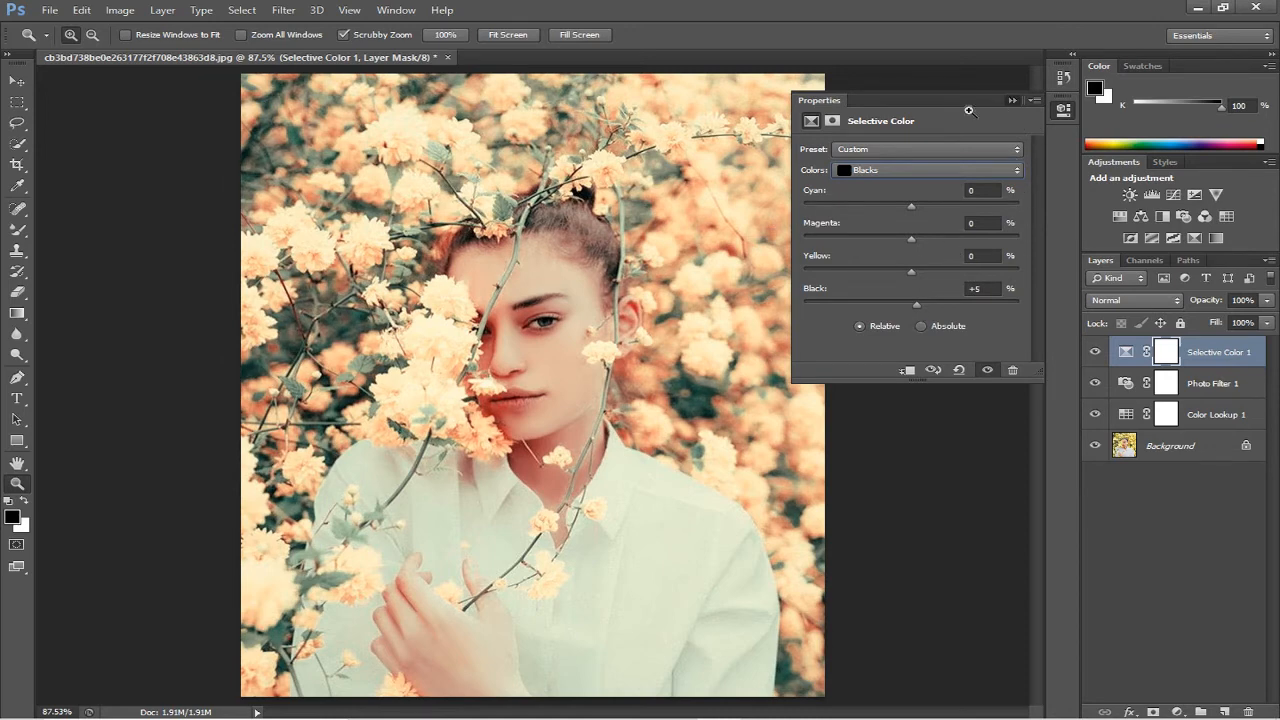
pyautogui.click(1012, 100)
# Add a Curves adjustment layer, raise a point in the RGB curve's highlights and anchor a second point in its shadows.
pyautogui.click(17, 102)
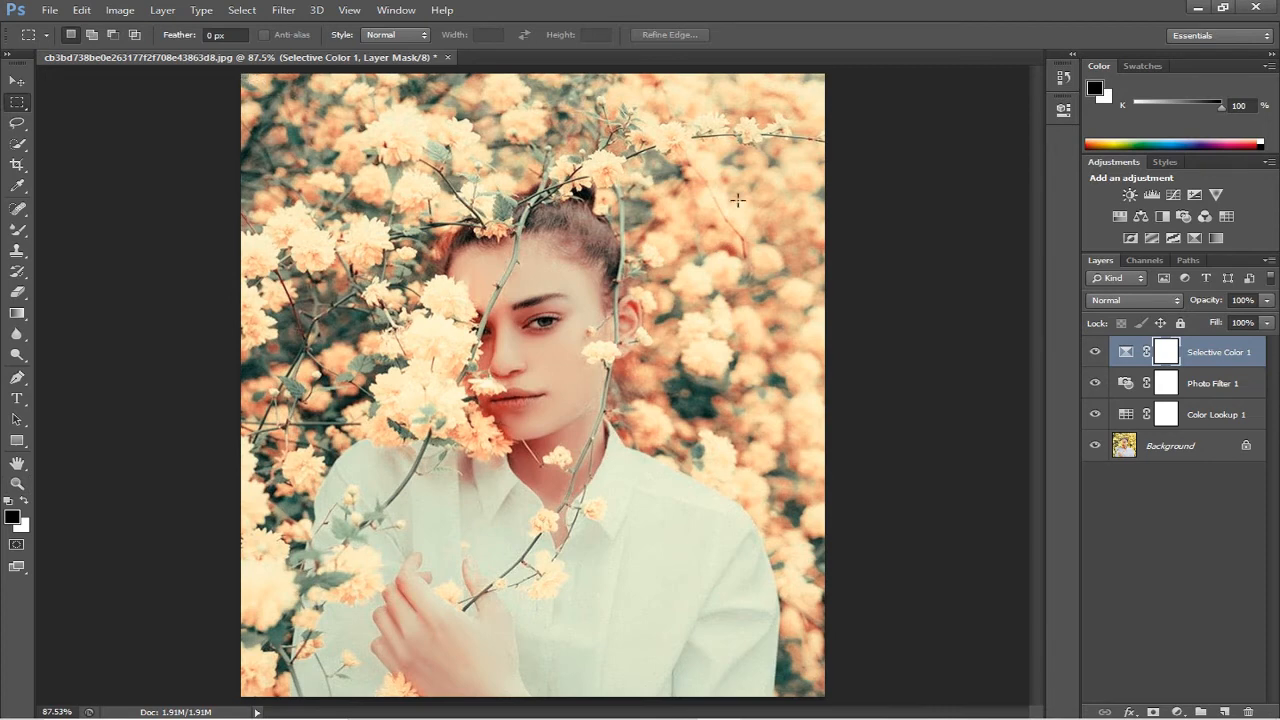
pyautogui.click(1173, 196)
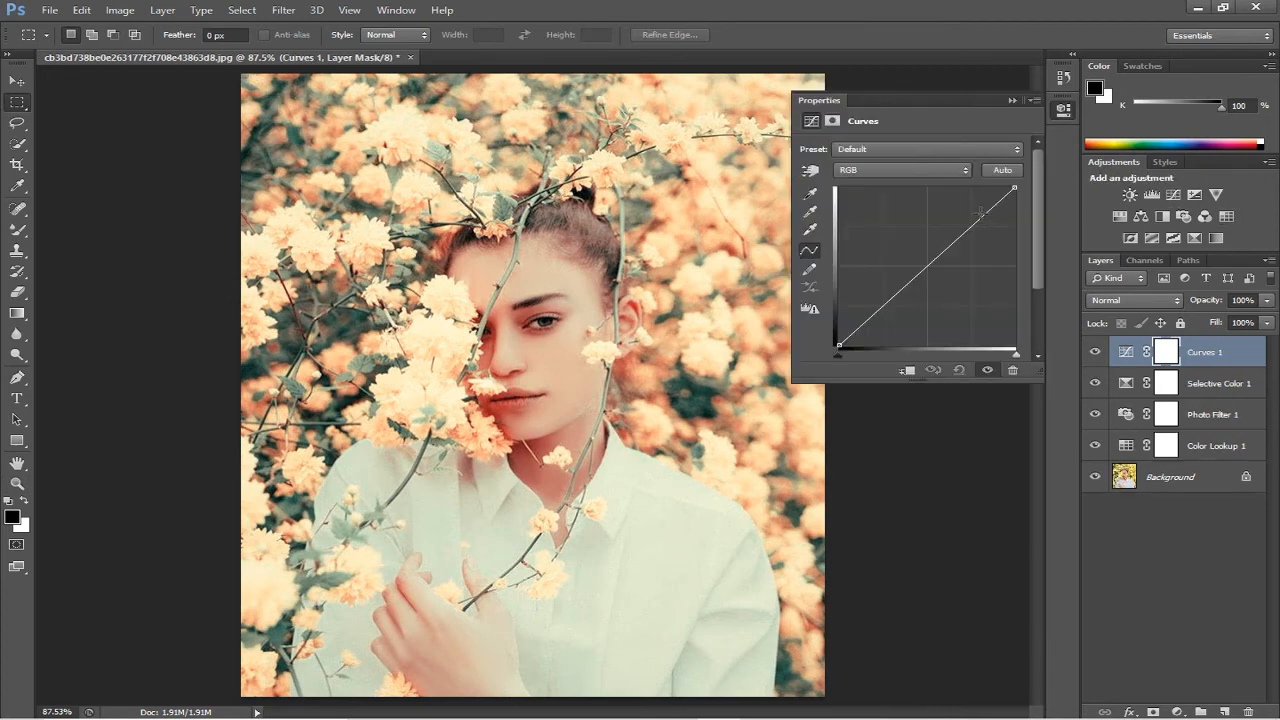
pyautogui.moveTo(960, 236); pyautogui.dragTo(966, 222)
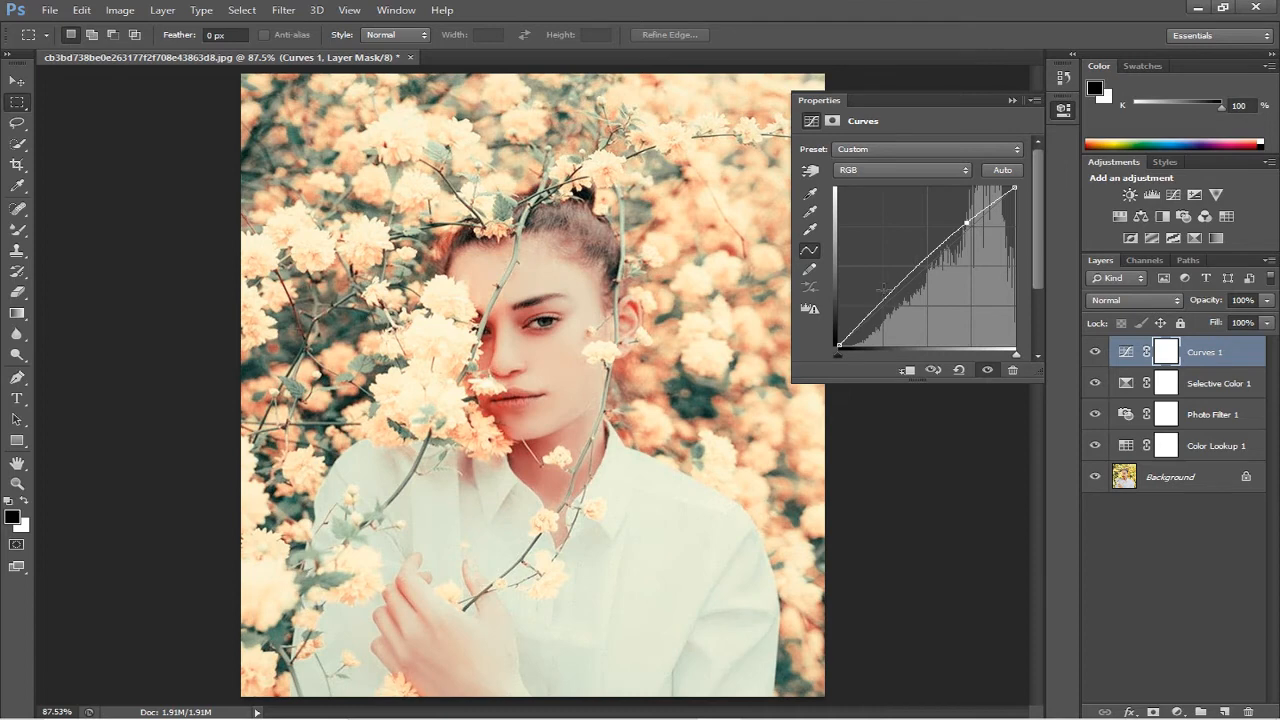
pyautogui.moveTo(884, 300); pyautogui.dragTo(887, 302)
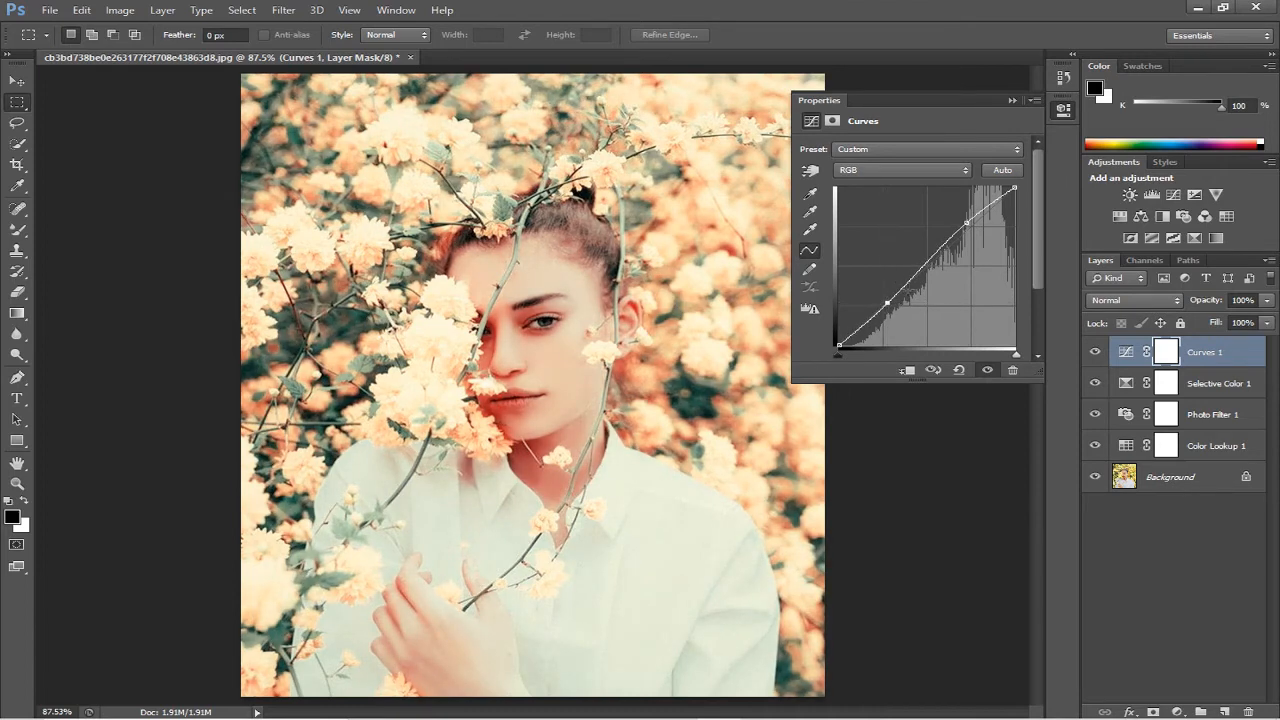
pyautogui.click(1011, 100)
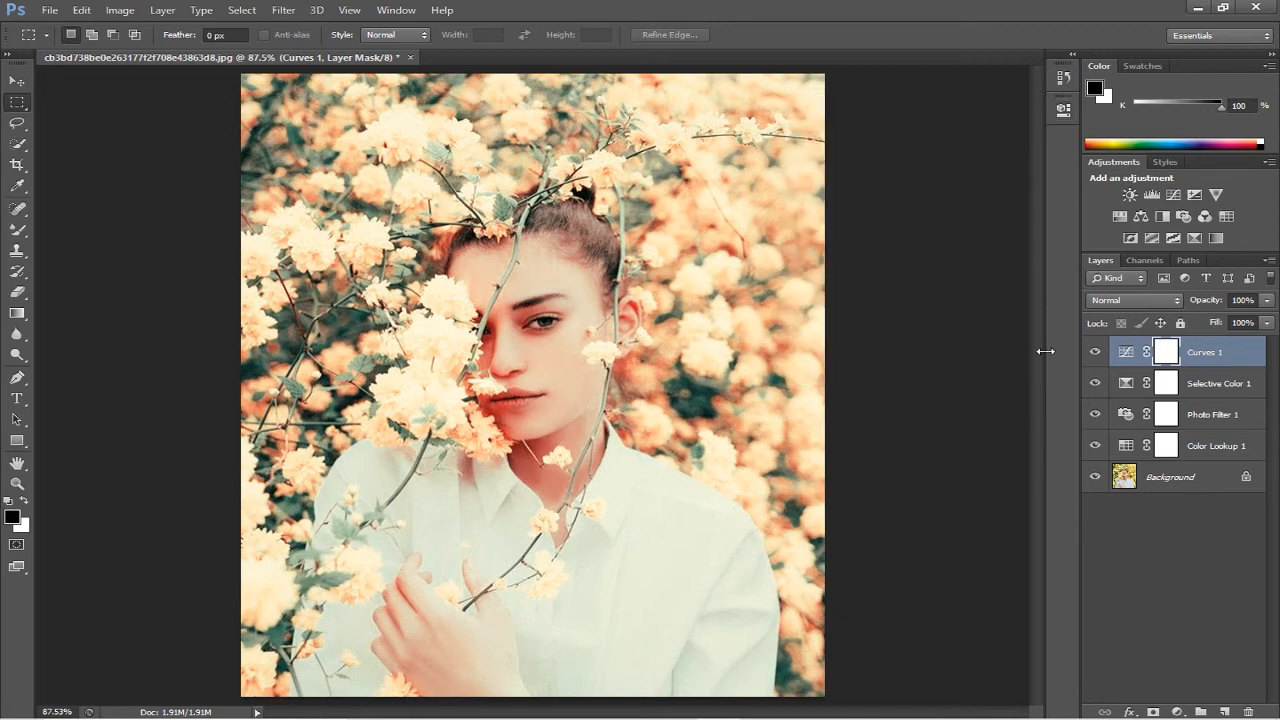
# Toggle the Curves layer's visibility to compare its effect and reduce its fill to 42%.
pyautogui.click(1095, 352)
pyautogui.click(1095, 352)
pyautogui.click(1095, 352)
pyautogui.click(1095, 352)
pyautogui.click(1267, 322)
pyautogui.click(1215, 341)
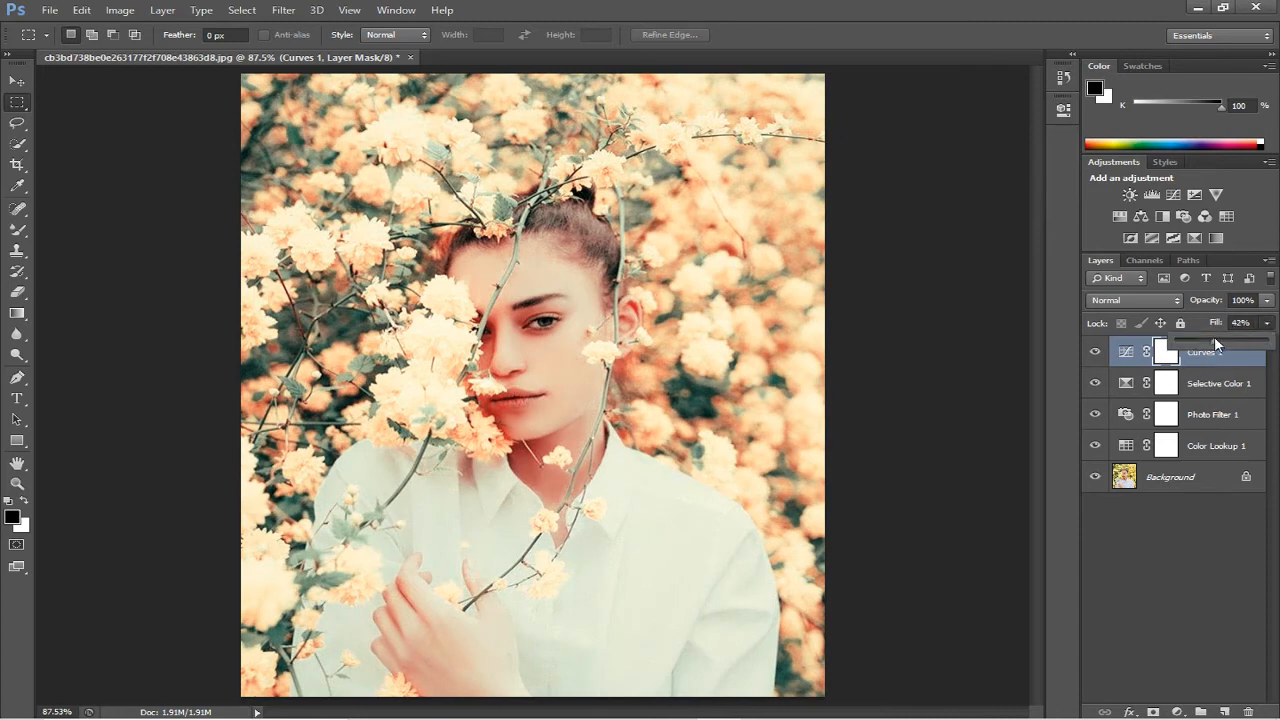
# Set the Curves 1 layer's fill to 59%.
pyautogui.moveTo(1224, 341)
pyautogui.mouseDown()
pyautogui.moveTo(1248, 343)
pyautogui.moveTo(1231, 341)
pyautogui.mouseUp()
pyautogui.click(1267, 323)
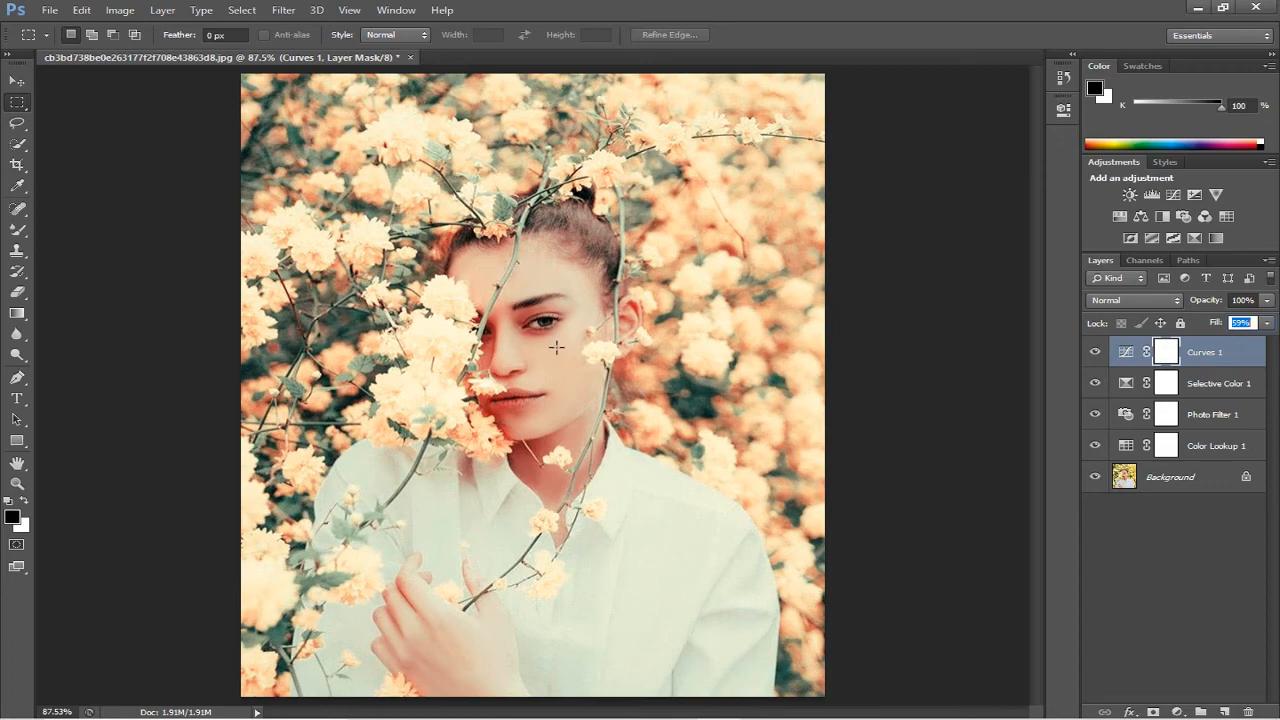
pyautogui.press('Return')
pyautogui.hotkey('ctrl', 'shift', 's')
pyautogui.click(420, 413)
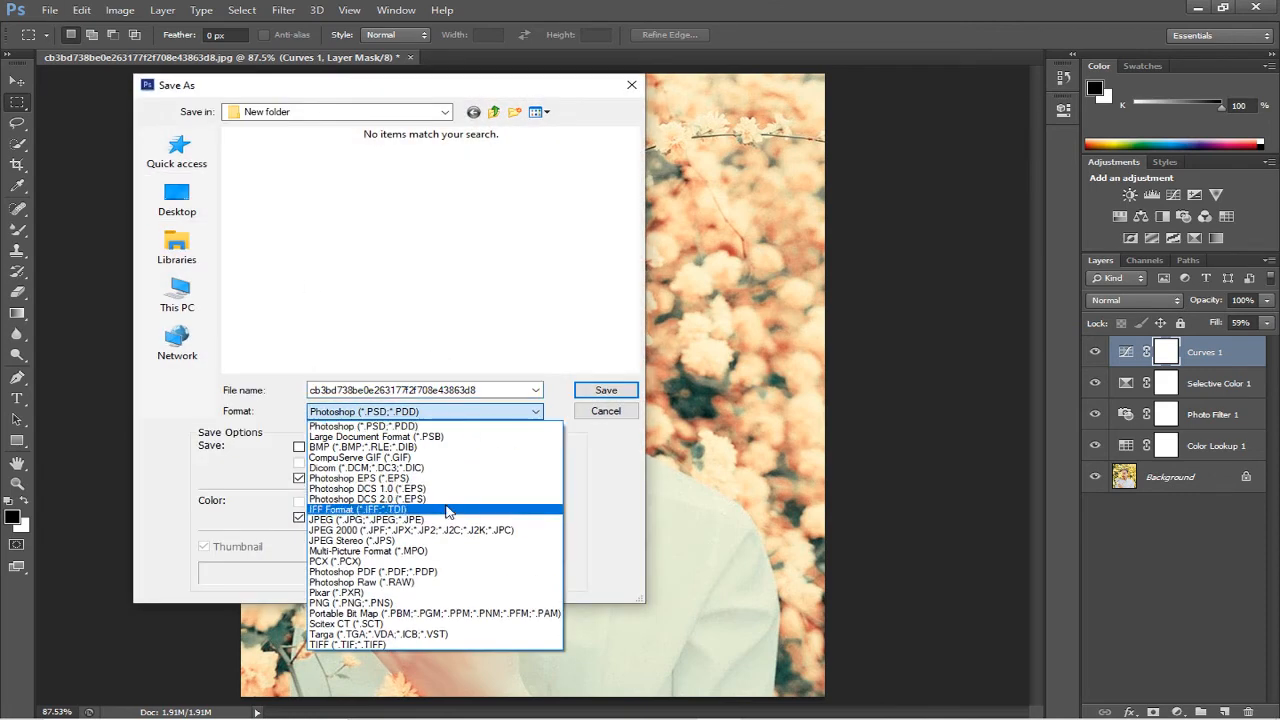
pyautogui.click(449, 512)
pyautogui.moveTo(512, 390); pyautogui.dragTo(205, 383)
pyautogui.press('BackSpace')
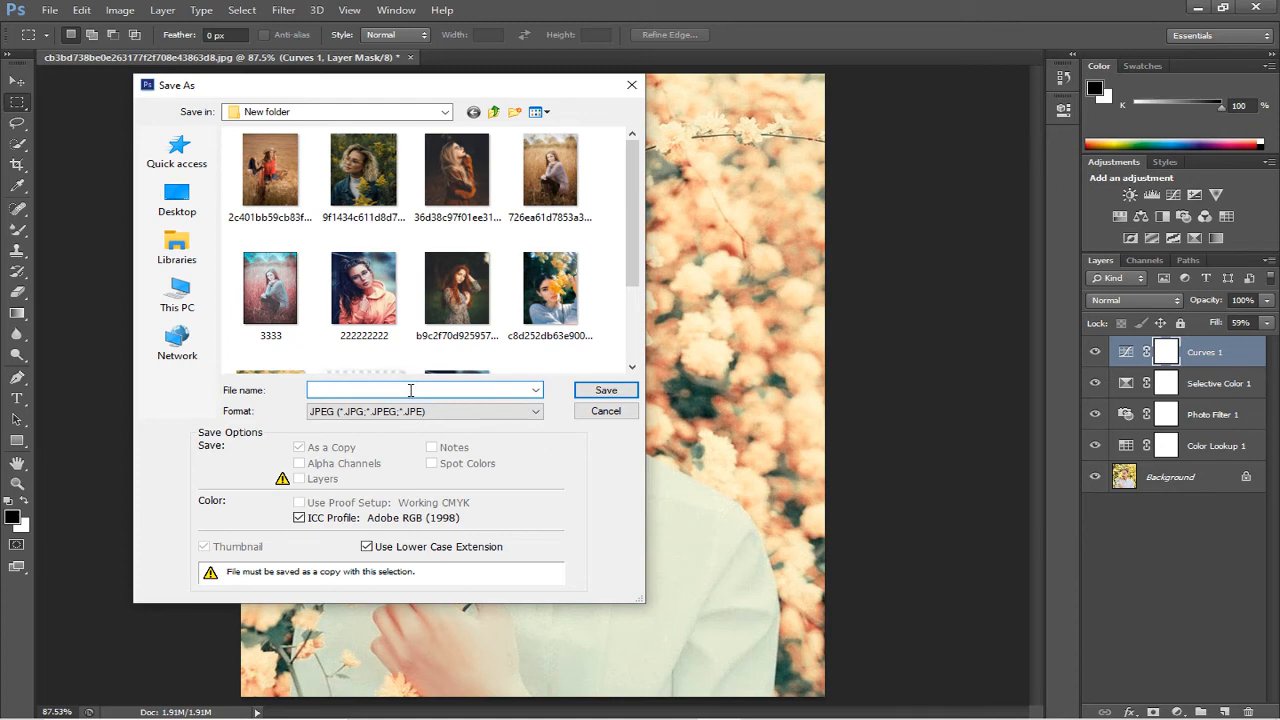
pyautogui.click(443, 411)
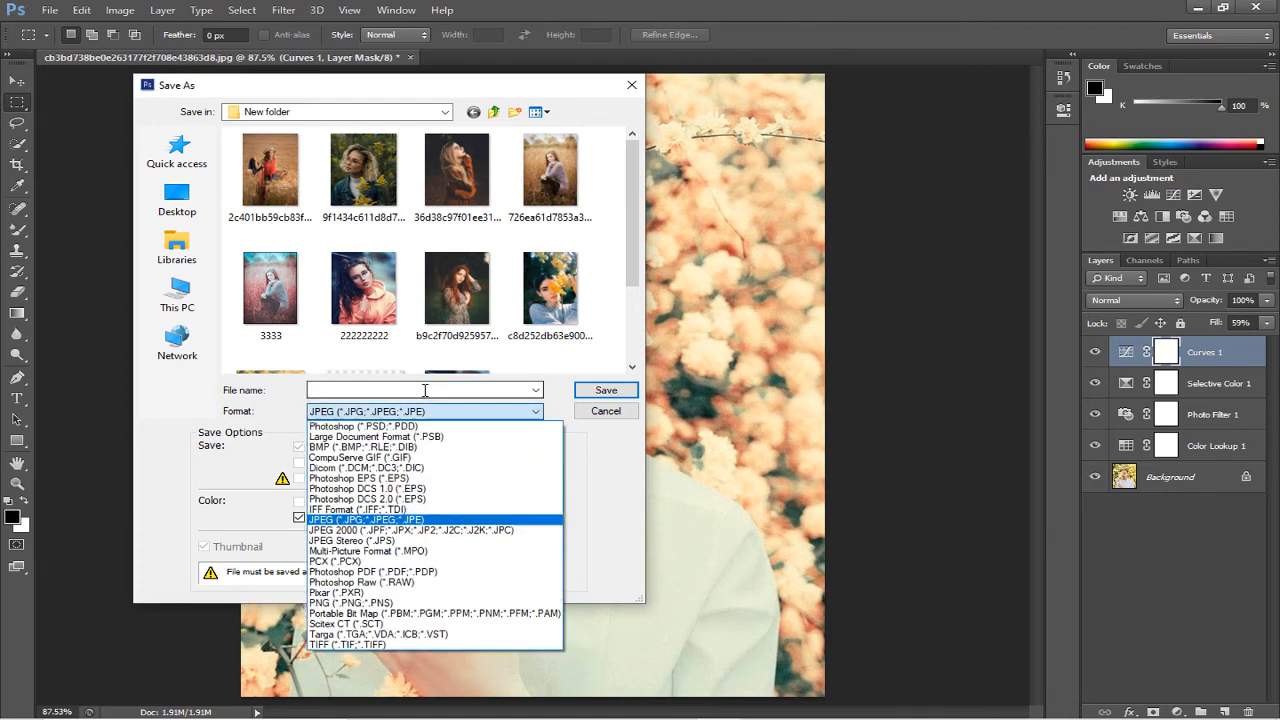
pyautogui.press('Down')
pyautogui.click(601, 413)
pyautogui.click(601, 413)
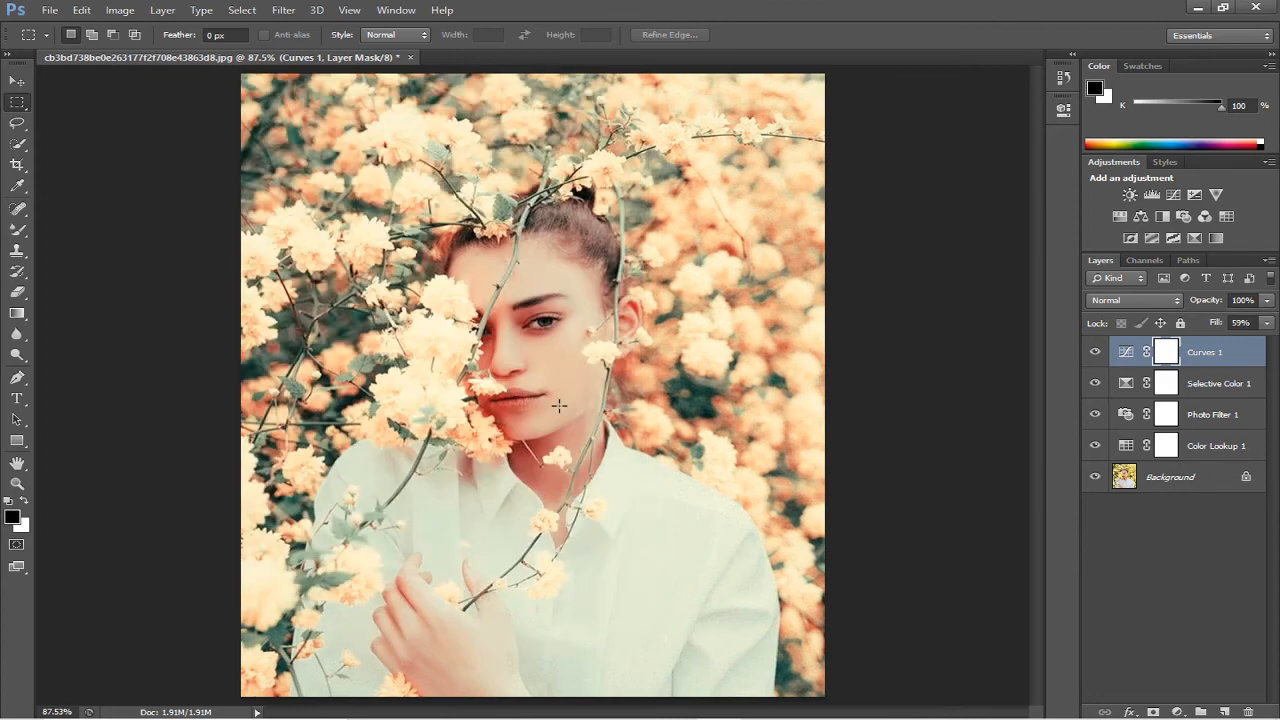
# Begin saving the image as a new file in New folder, name it 2222222 and open the file format choices.
pyautogui.click(49, 10)
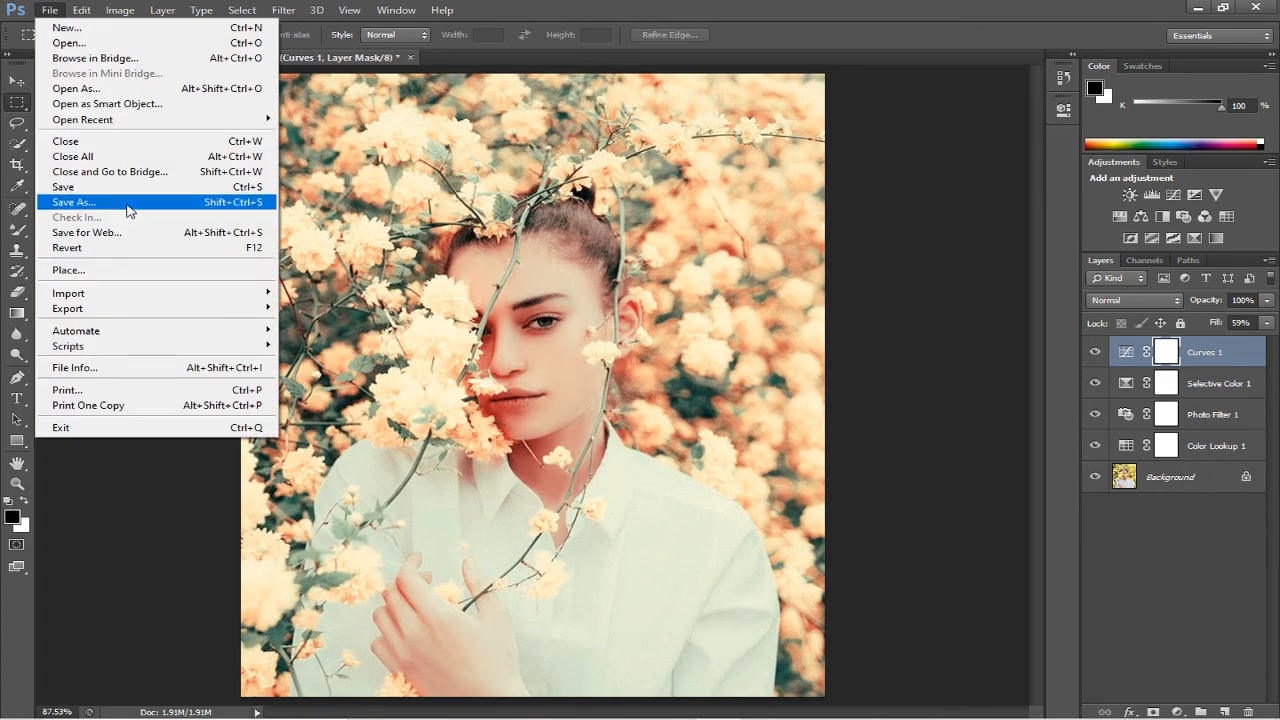
pyautogui.click(128, 210)
pyautogui.press('BackSpace')
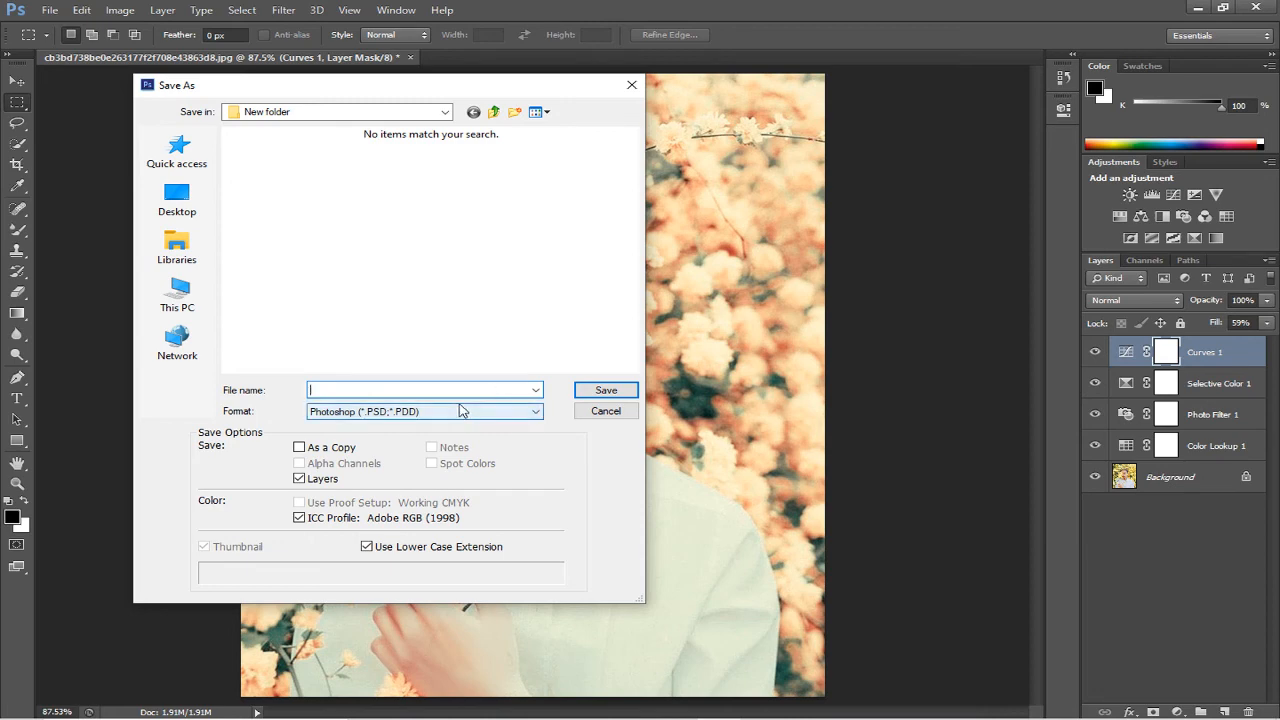
pyautogui.write('2222222')
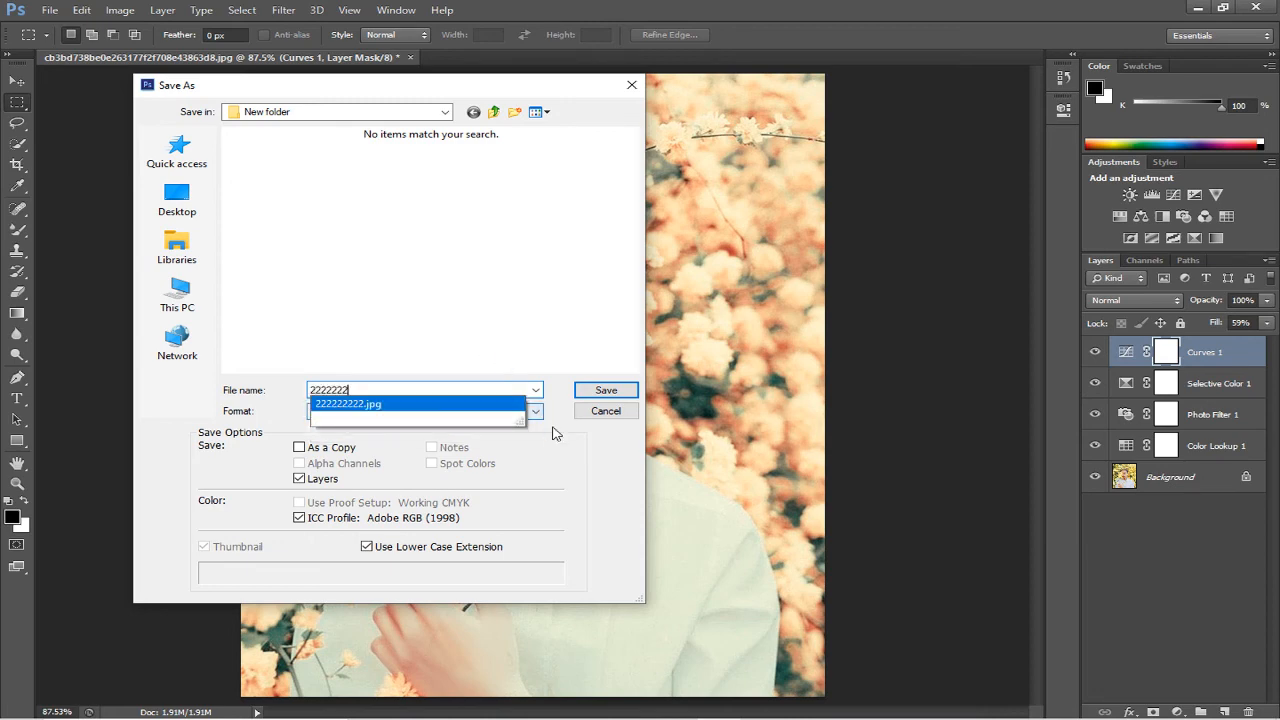
pyautogui.click(533, 412)
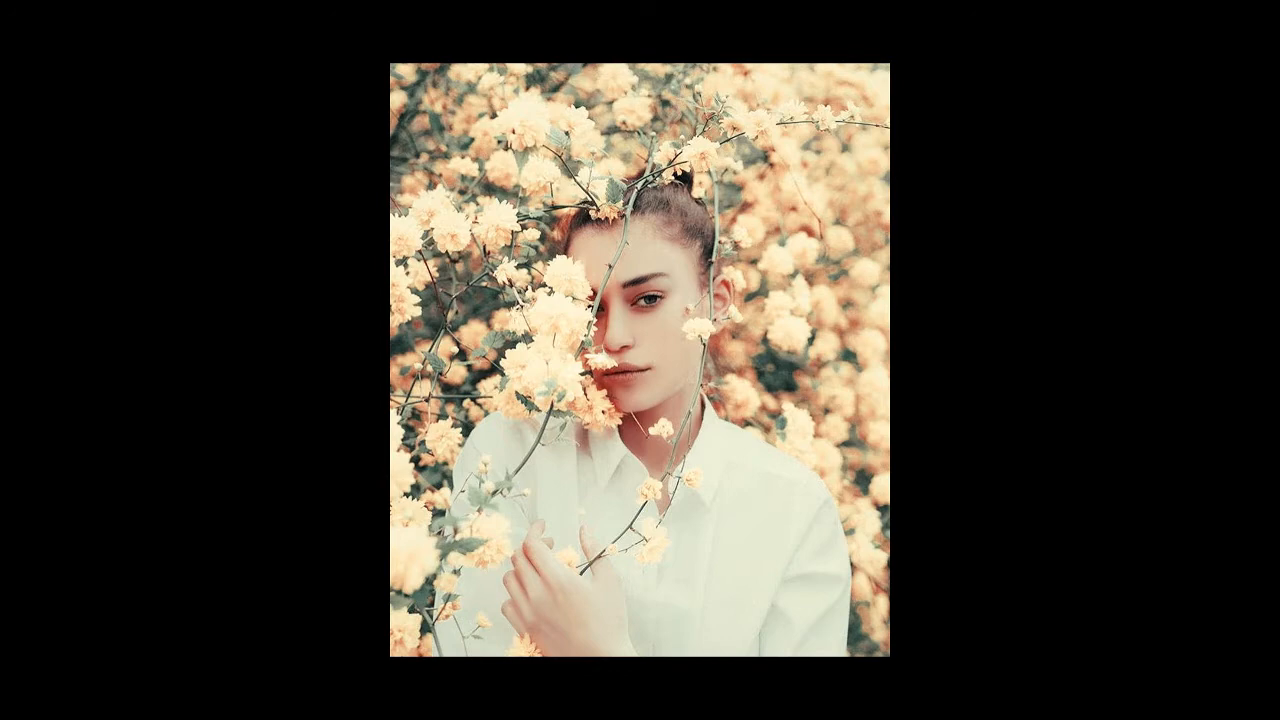